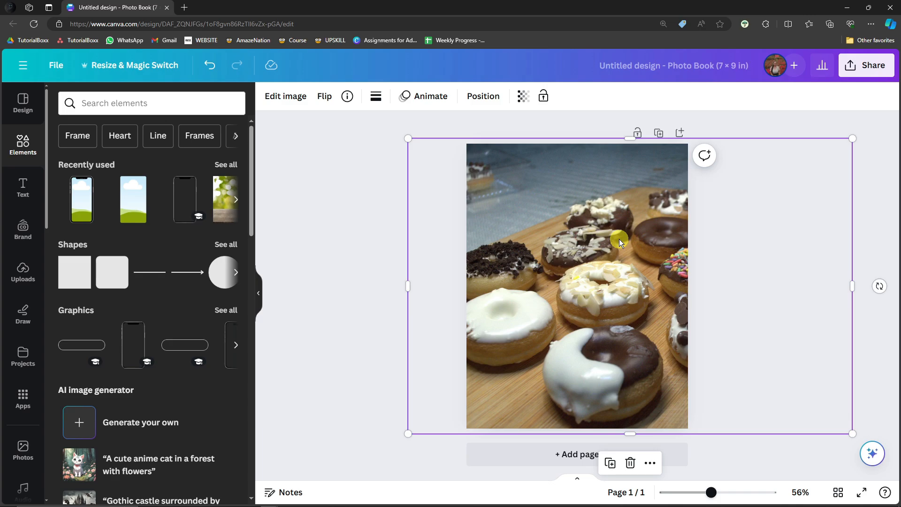
# - Shift the donut photo slightly on the page and start Magic Grab on it
pyautogui.moveTo(619, 238)
pyautogui.mouseDown()
pyautogui.moveTo(560, 239)
pyautogui.moveTo(624, 241)
pyautogui.mouseUp()
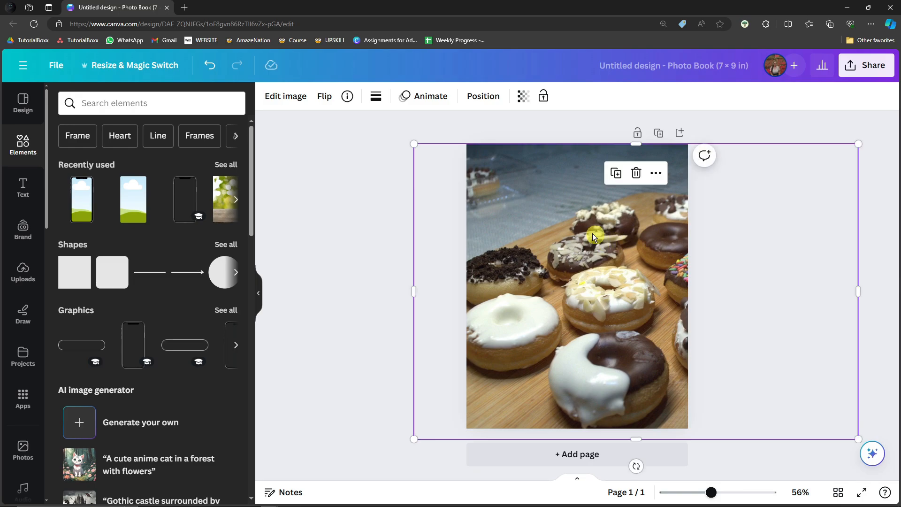
pyautogui.click(296, 101)
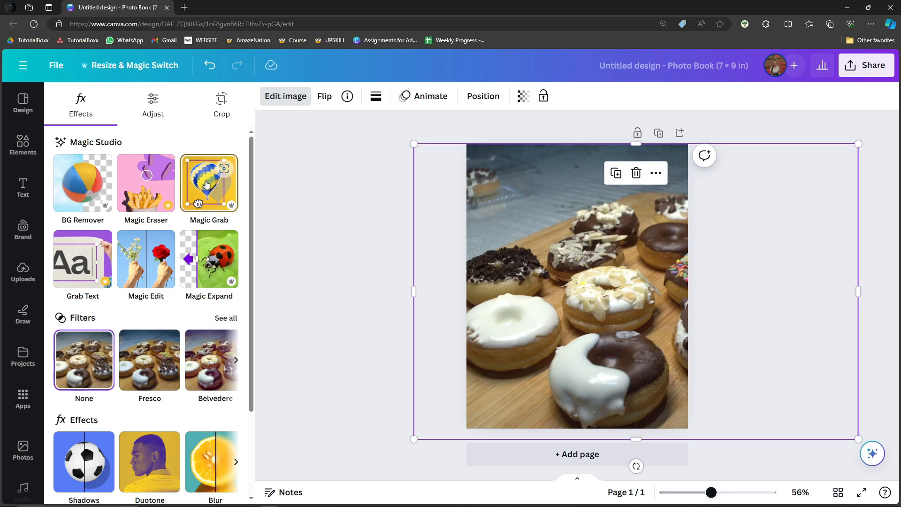
pyautogui.click(233, 211)
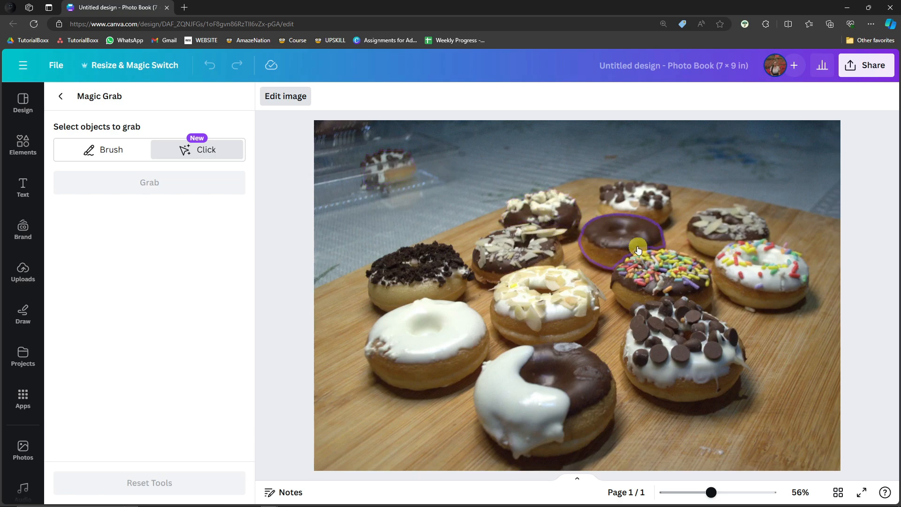
# - Select only the donut with dark cookie-crumb topping and grab it out of the photo as a separate object
pyautogui.click(442, 277)
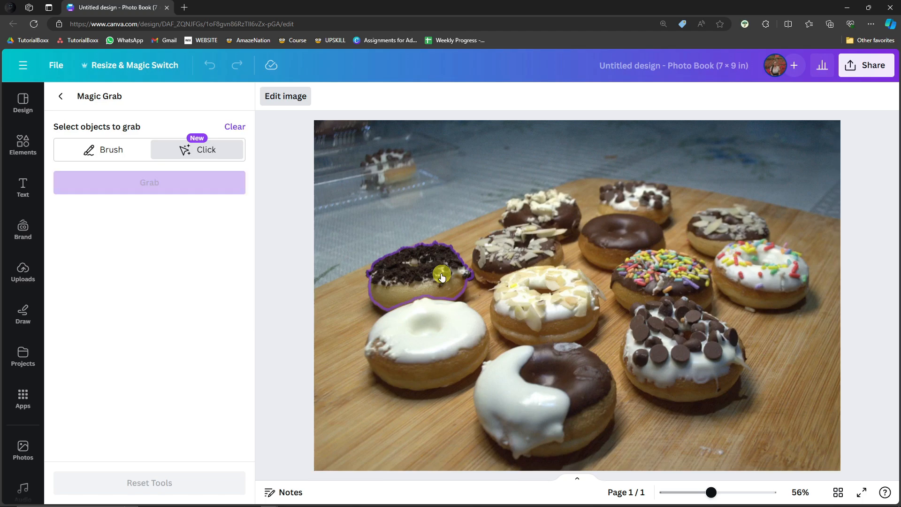
pyautogui.click(510, 247)
pyautogui.click(564, 211)
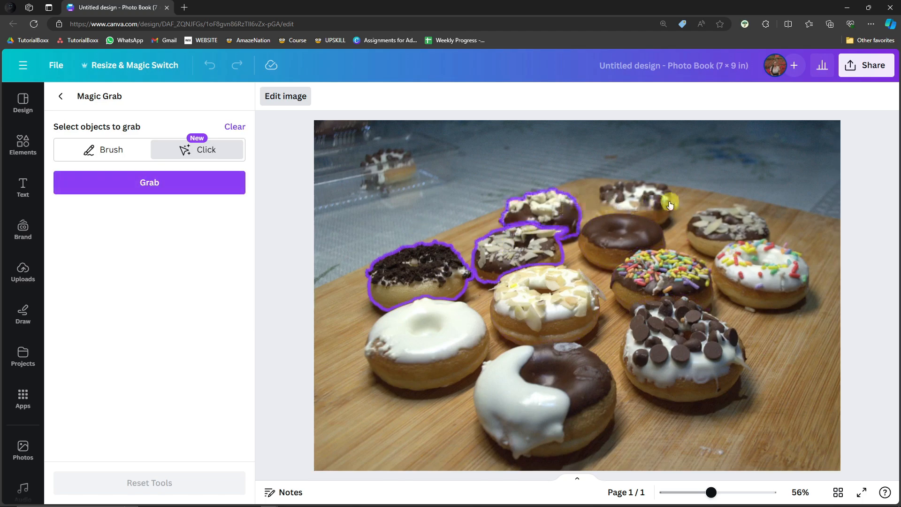
pyautogui.click(558, 210)
pyautogui.click(521, 246)
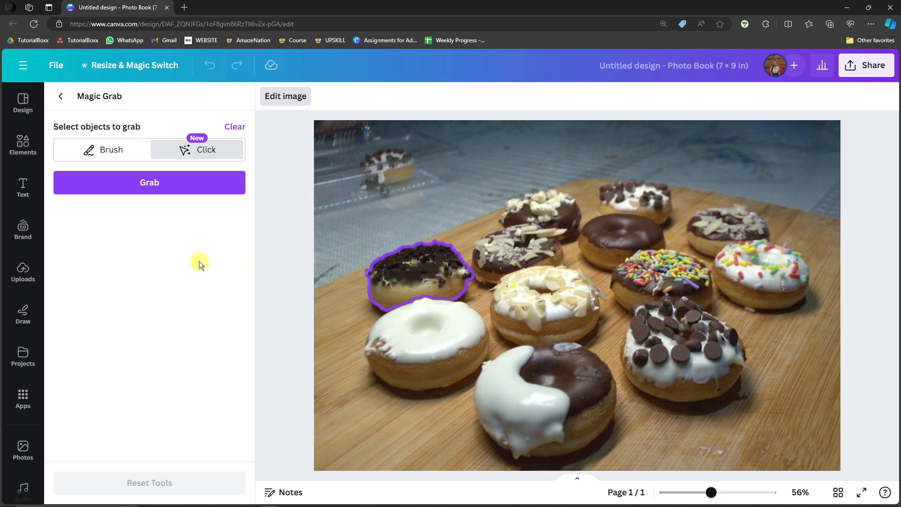
pyautogui.click(151, 184)
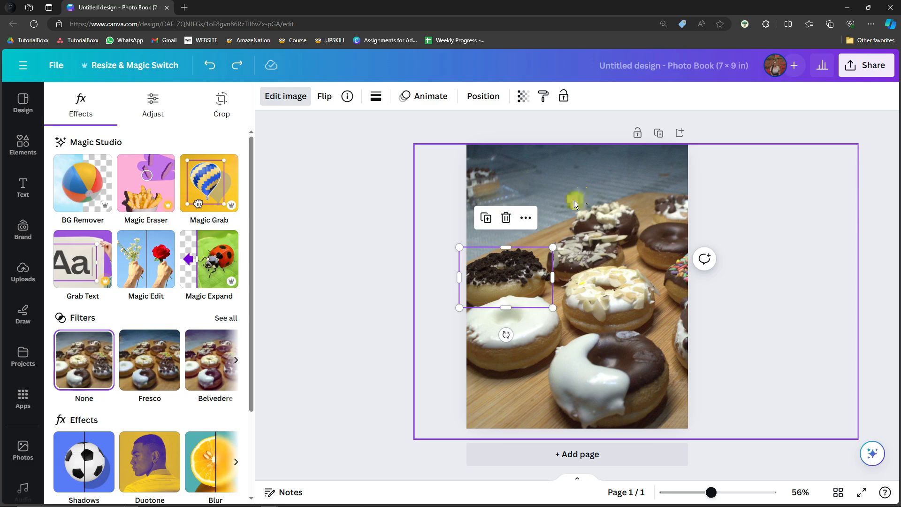
pyautogui.click(361, 224)
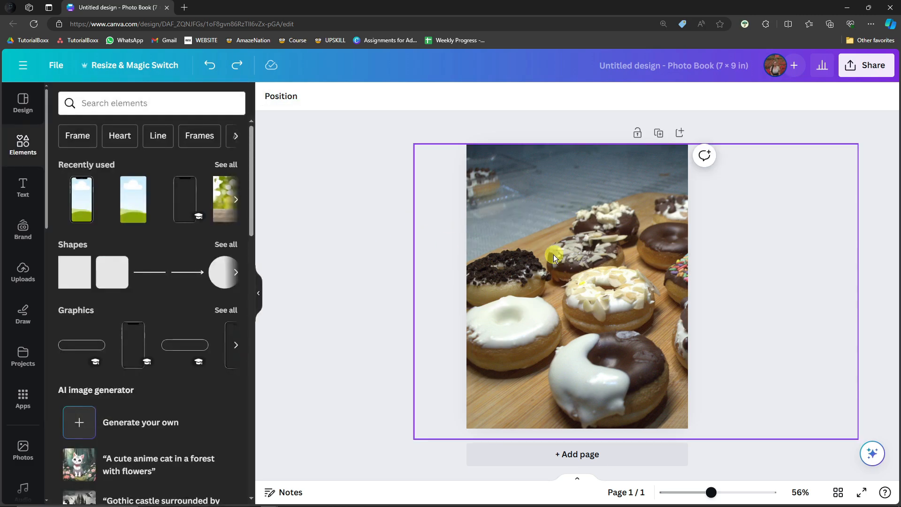
pyautogui.click(520, 261)
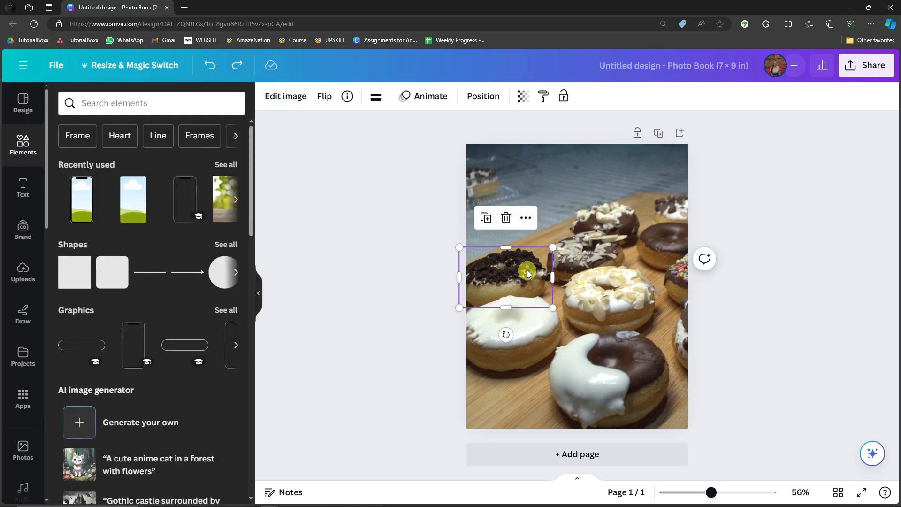
pyautogui.click(21, 275)
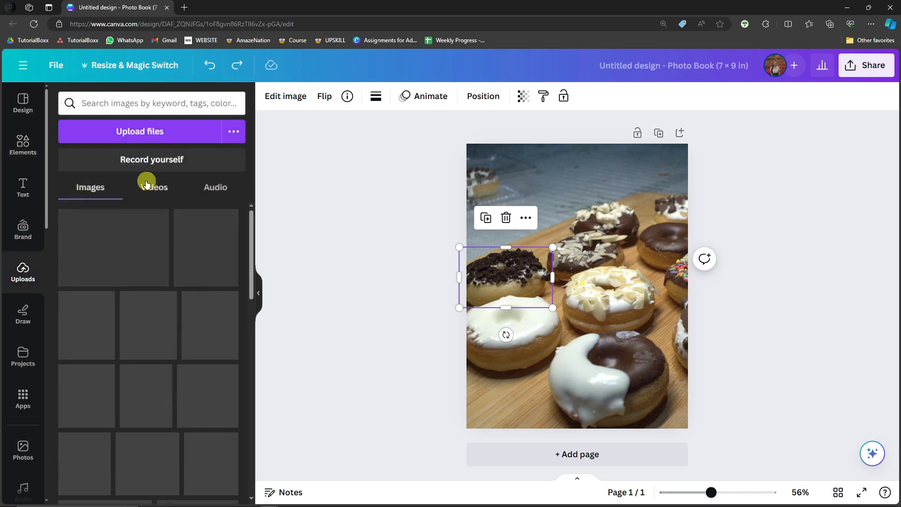
pyautogui.click(260, 288)
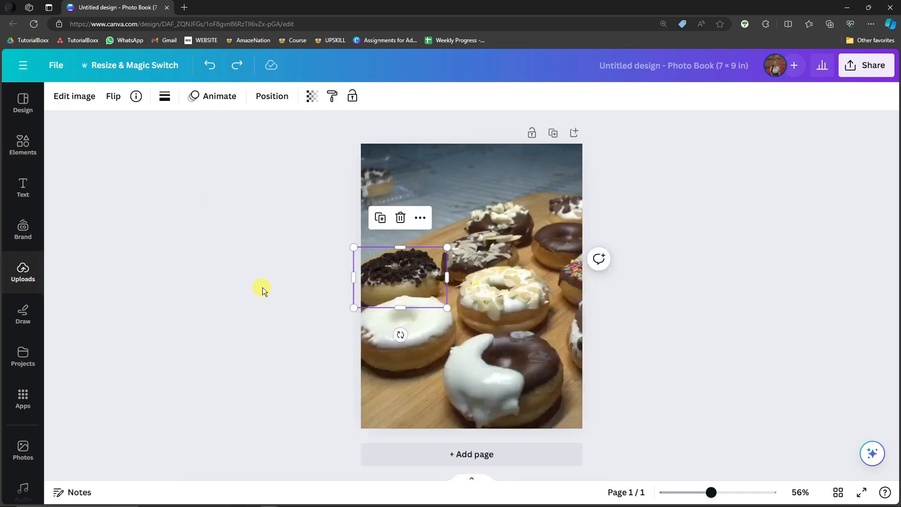
pyautogui.click(807, 263)
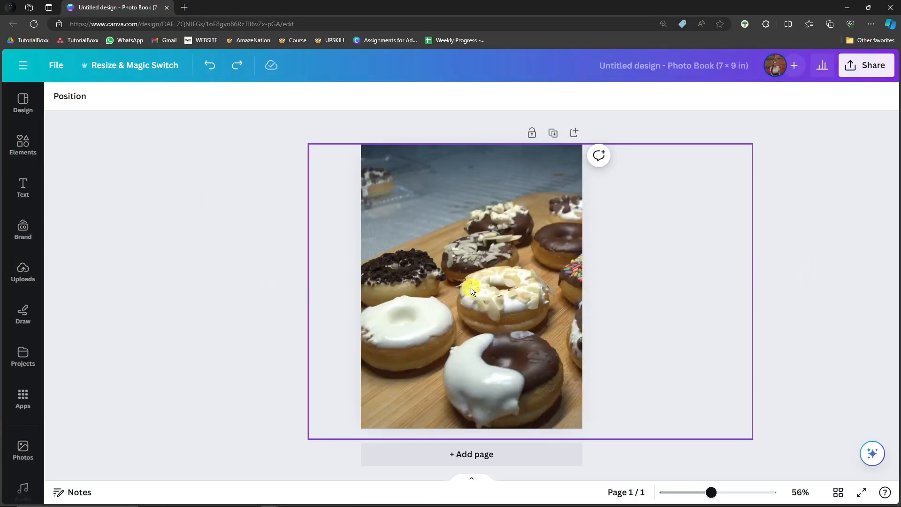
# - Shrink the grabbed crumb-topped donut slightly and nudge it to cover its original spot in the photo
pyautogui.click(388, 266)
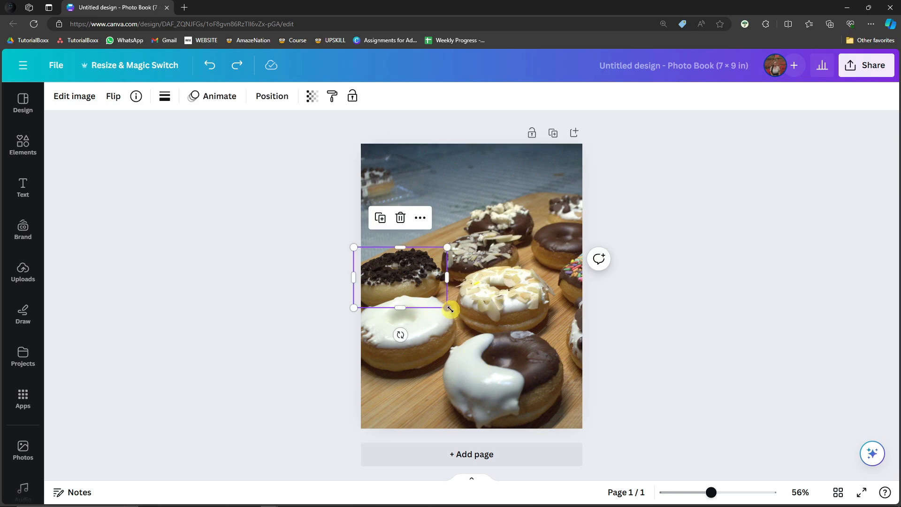
pyautogui.moveTo(447, 308)
pyautogui.mouseDown()
pyautogui.moveTo(591, 385)
pyautogui.moveTo(429, 304)
pyautogui.moveTo(444, 311)
pyautogui.mouseUp()
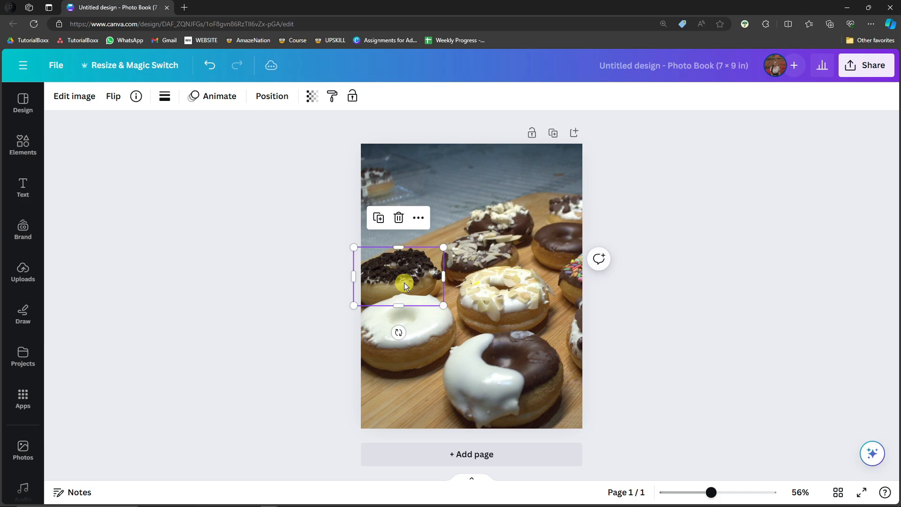
pyautogui.moveTo(403, 282)
pyautogui.mouseDown()
pyautogui.moveTo(438, 211)
pyautogui.moveTo(538, 181)
pyautogui.moveTo(415, 258)
pyautogui.moveTo(413, 277)
pyautogui.moveTo(406, 256)
pyautogui.moveTo(415, 278)
pyautogui.mouseUp()
pyautogui.click(269, 258)
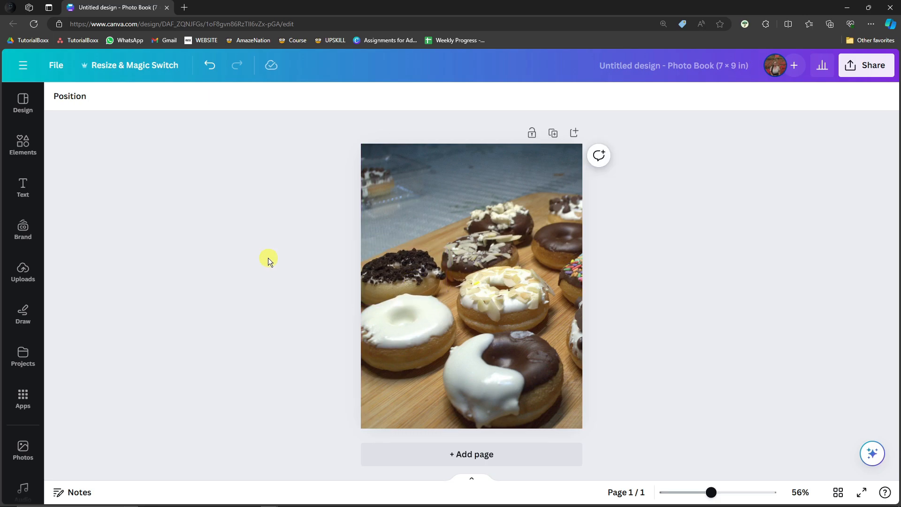
# - Delete the grabbed crumb-topped donut from the page, and undo the deletion
pyautogui.click(381, 272)
pyautogui.press('Delete')
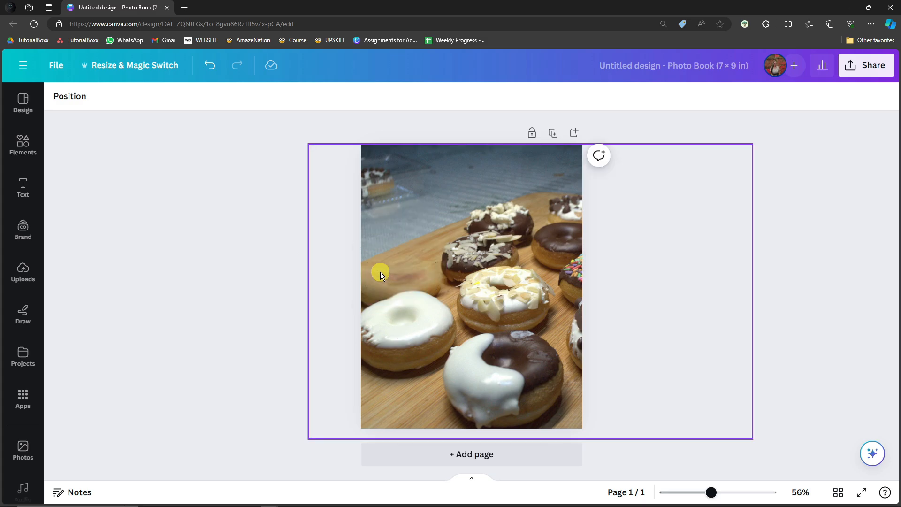
pyautogui.hotkey('ctrl', 'z')
pyautogui.click(433, 268)
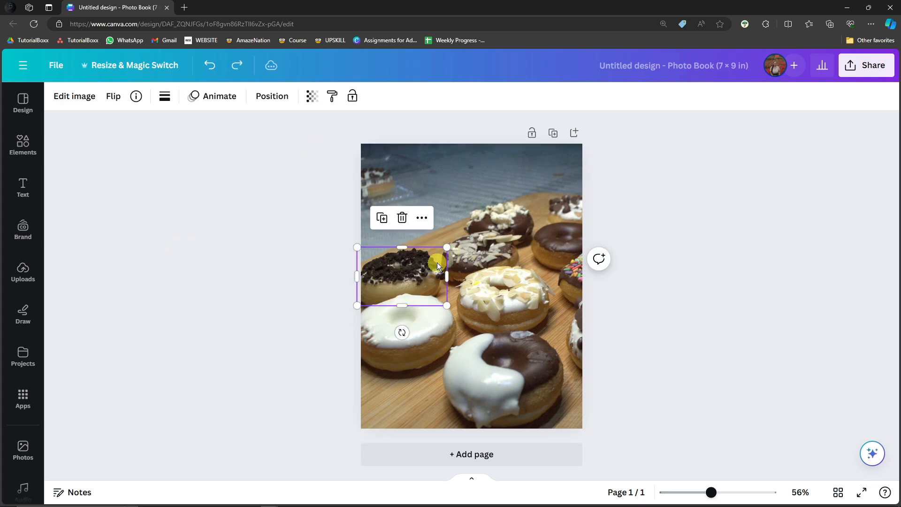
pyautogui.click(199, 203)
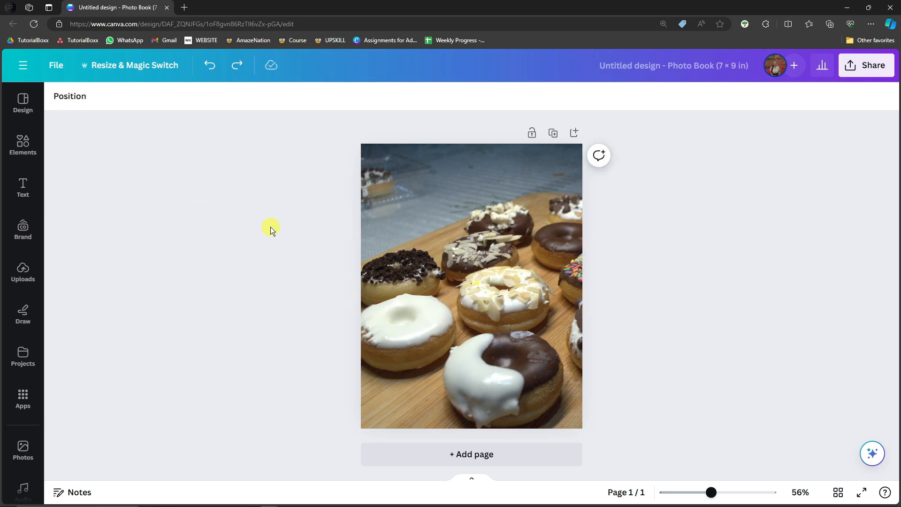
# - With the grabbed crumb-topped donut selected, search the elements library for "goose"
pyautogui.click(400, 269)
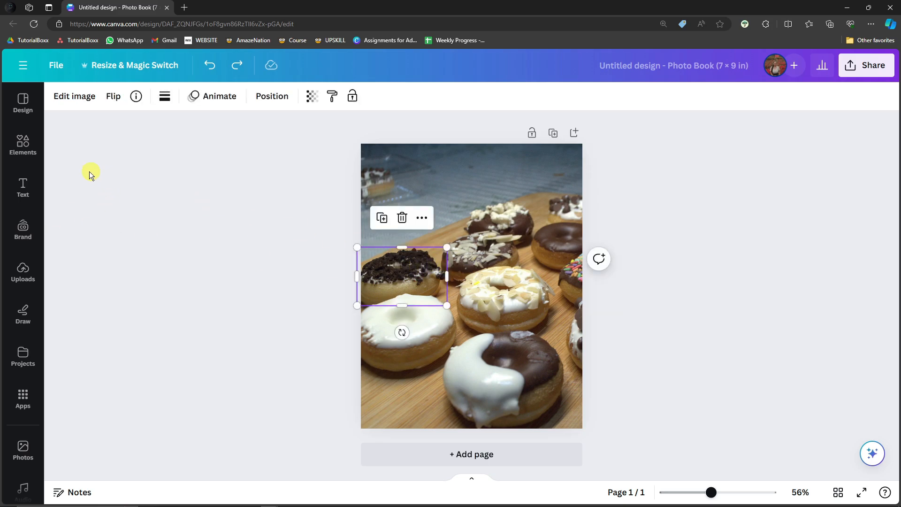
pyautogui.click(22, 144)
pyautogui.click(165, 97)
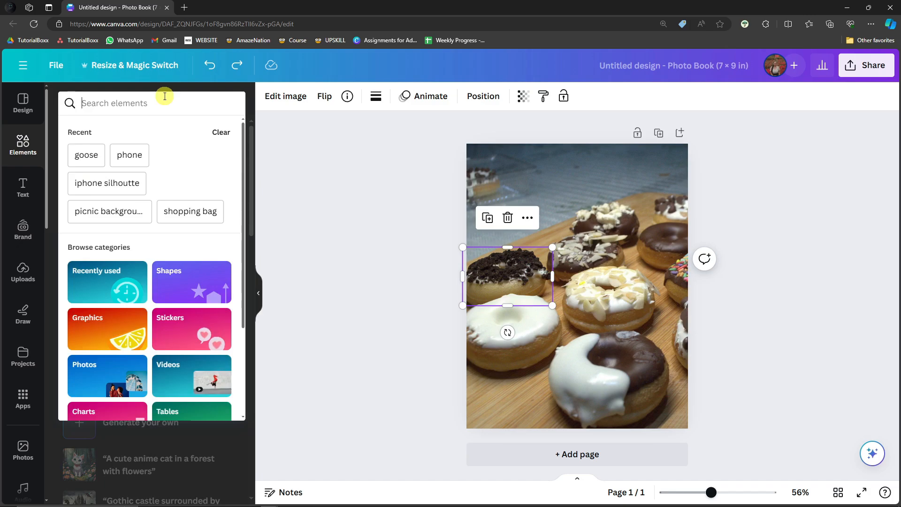
pyautogui.write('goose')
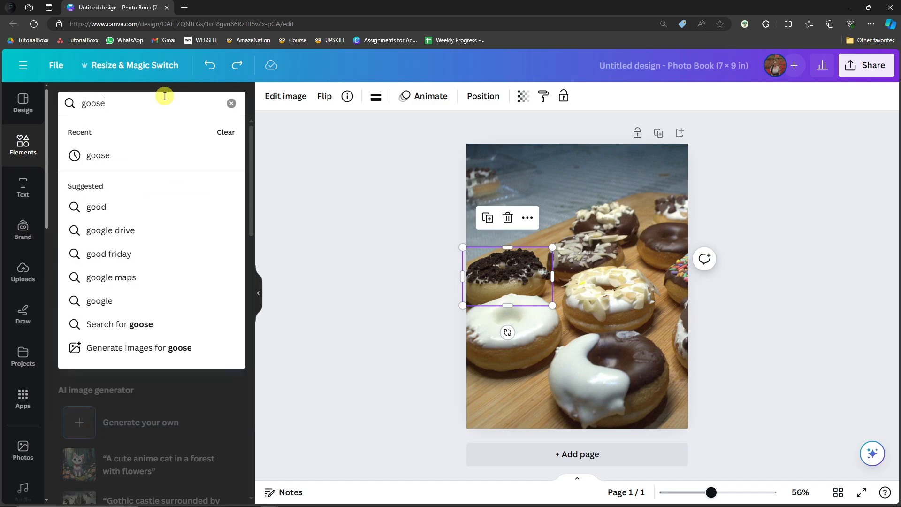
pyautogui.press('Return')
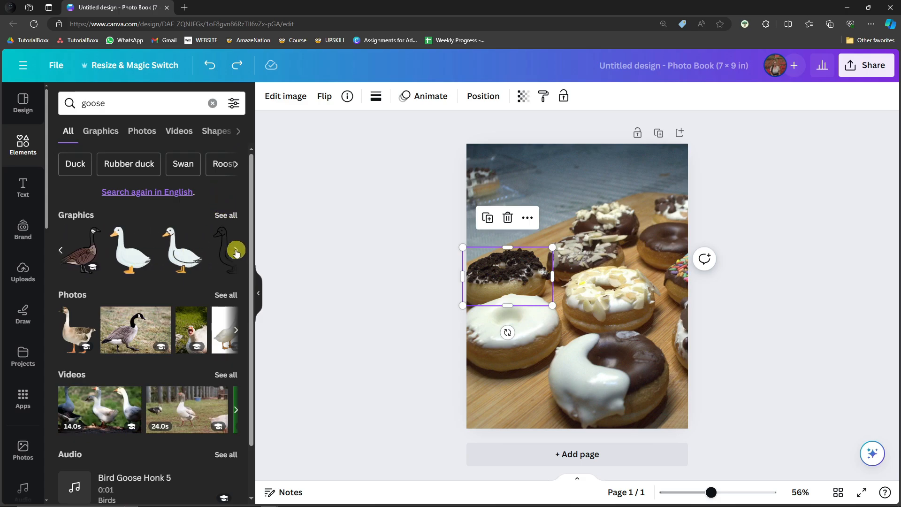
# - Browse the goose results by graphics, photos and videos, and return to all results
pyautogui.click(100, 133)
pyautogui.click(141, 132)
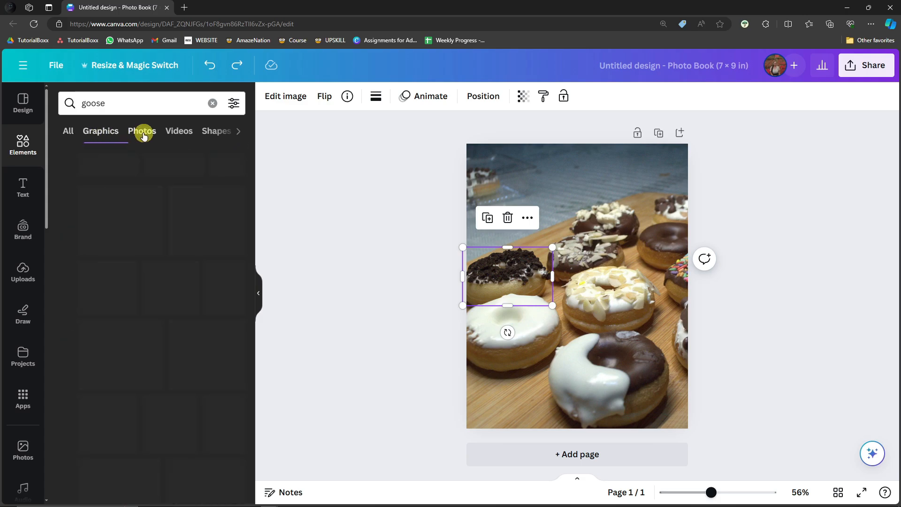
pyautogui.click(181, 132)
pyautogui.click(66, 132)
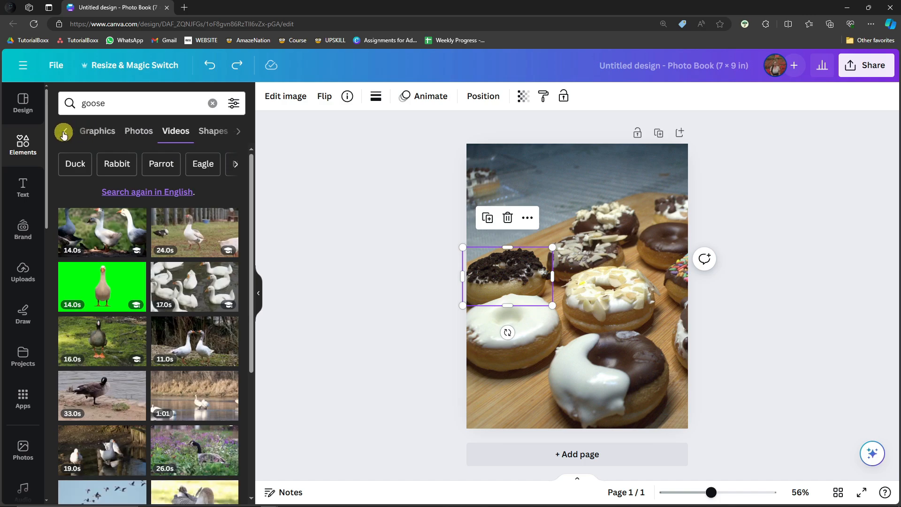
pyautogui.click(67, 131)
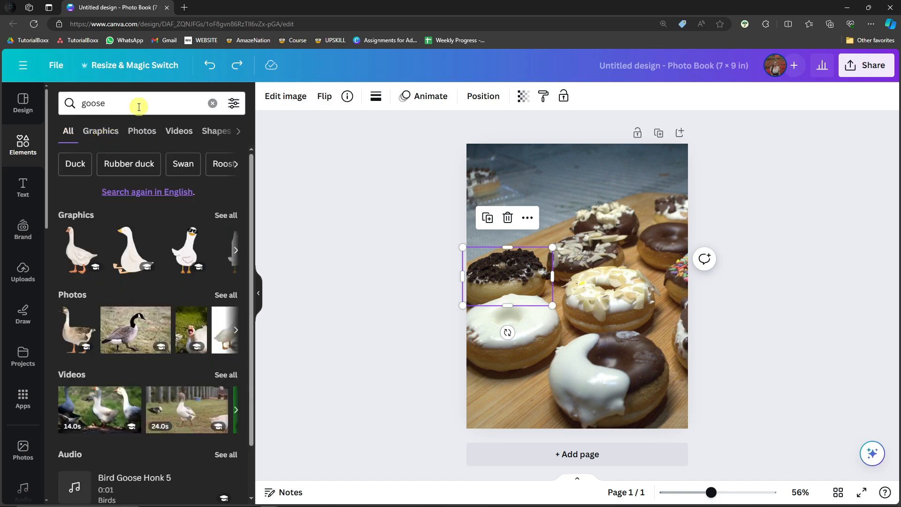
# - Open the Magic Media generator for "goose" and look over its Images, Graphics and Videos modes, ending on Images
pyautogui.click(140, 104)
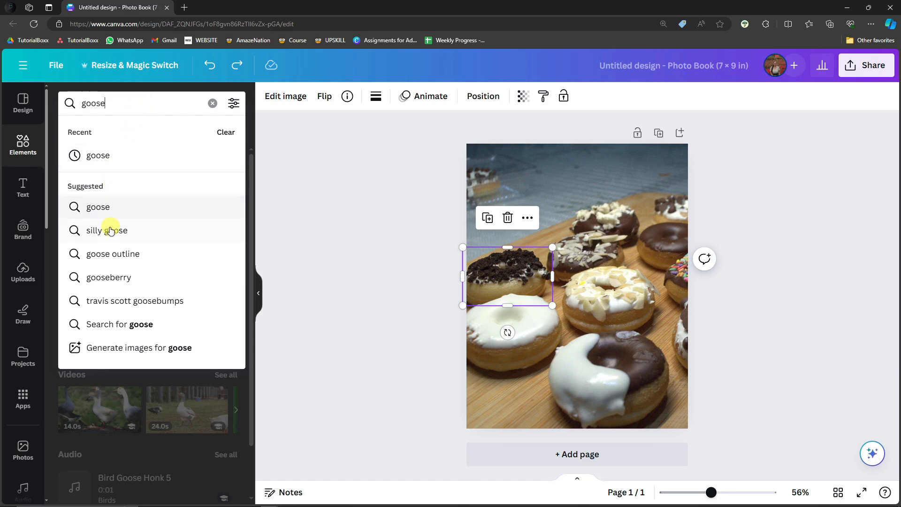
pyautogui.click(127, 355)
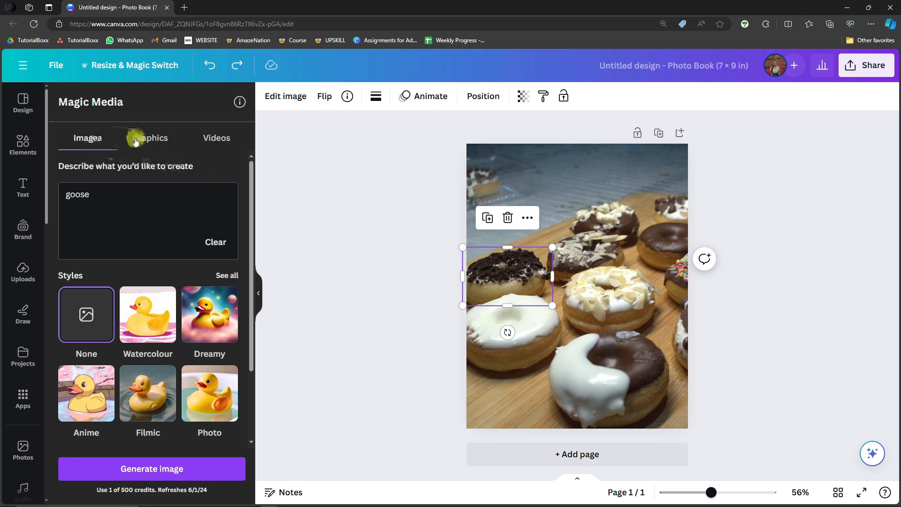
pyautogui.click(176, 142)
pyautogui.click(219, 140)
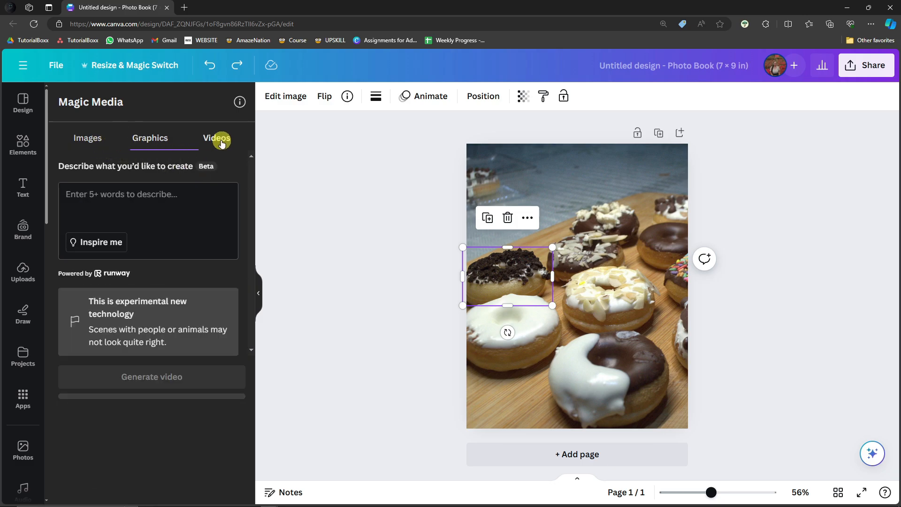
pyautogui.click(89, 132)
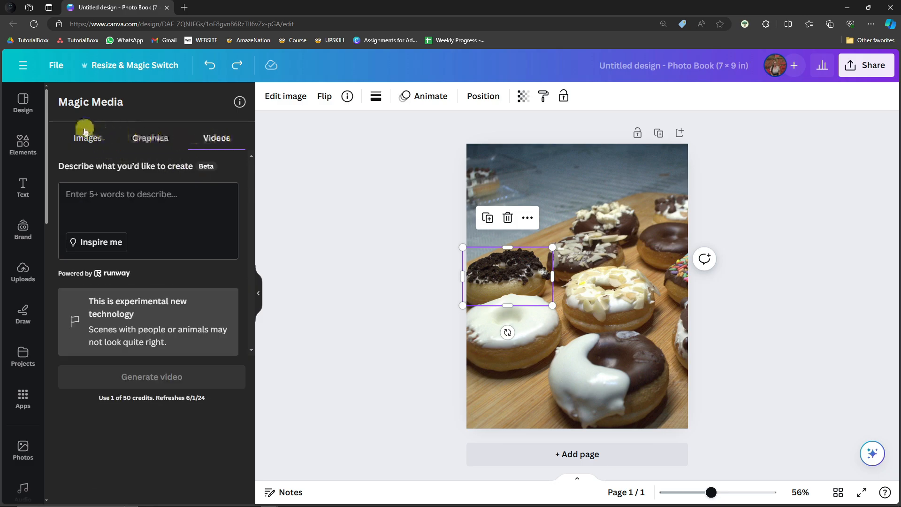
pyautogui.click(144, 137)
pyautogui.click(186, 139)
pyautogui.click(151, 139)
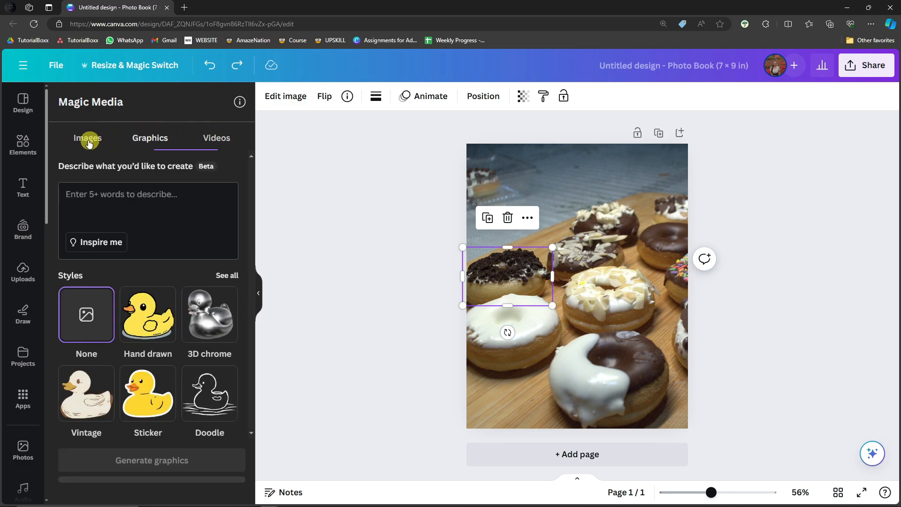
pyautogui.click(88, 141)
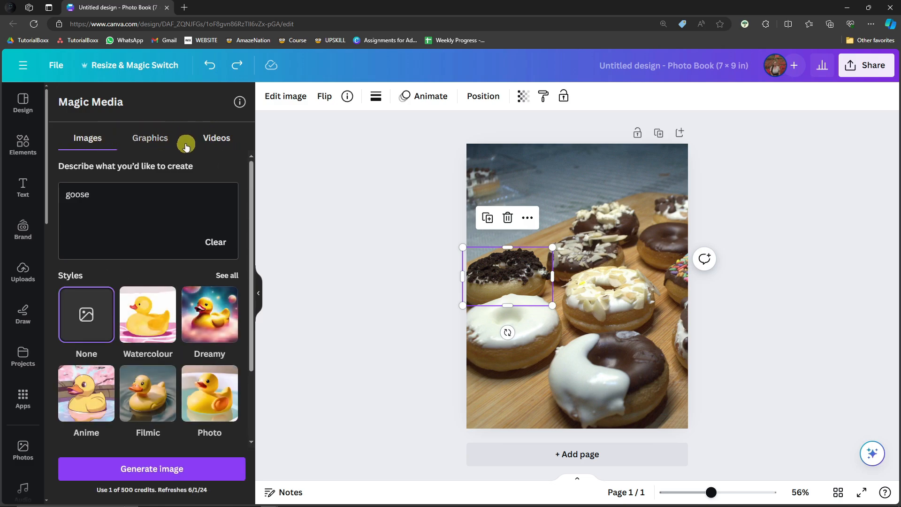
# - Replace the image generation prompt with "donuts"
pyautogui.click(92, 204)
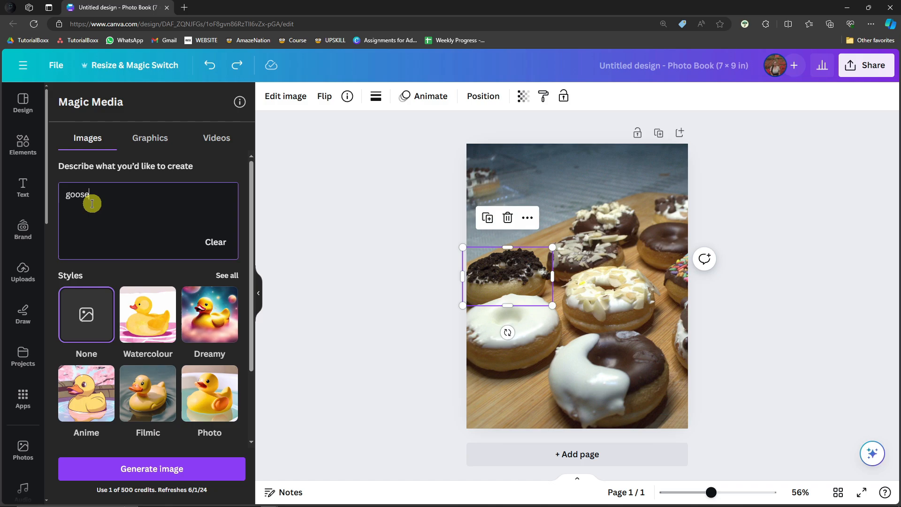
pyautogui.moveTo(92, 204); pyautogui.dragTo(93, 171)
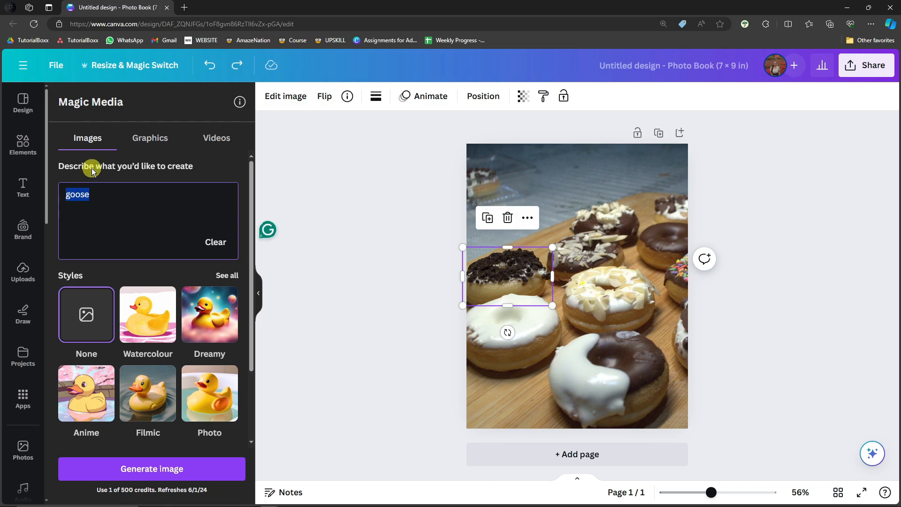
pyautogui.press('BackSpace')
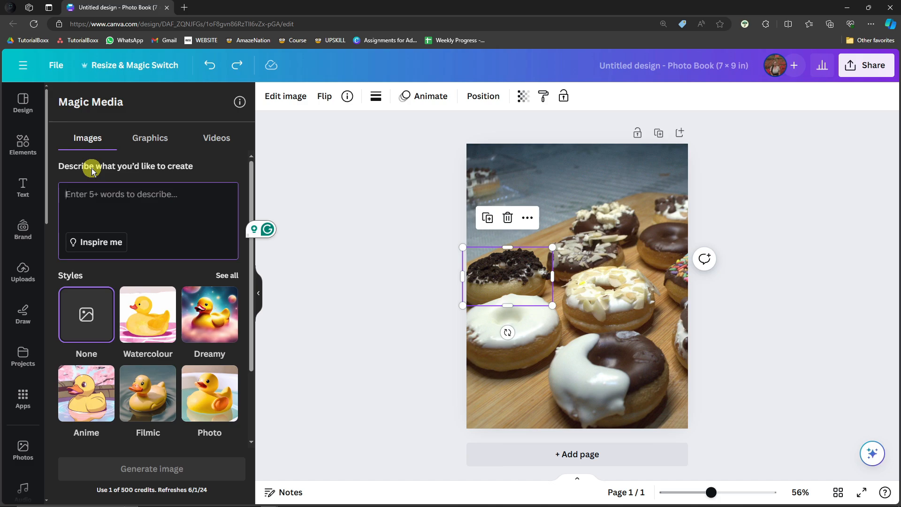
pyautogui.write('dpmi')
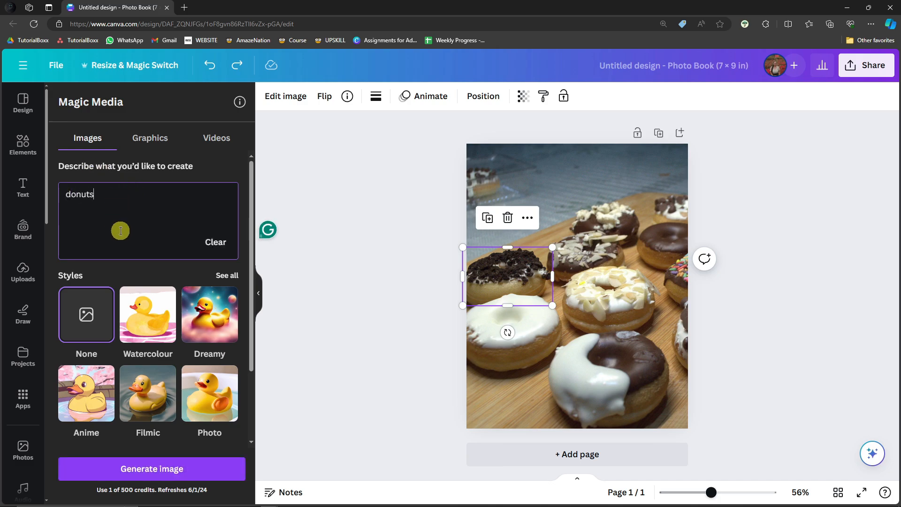
# - Choose the 3D model style from the full style list and generate square images for the "donuts" prompt
pyautogui.scroll(-2, 119, 235)
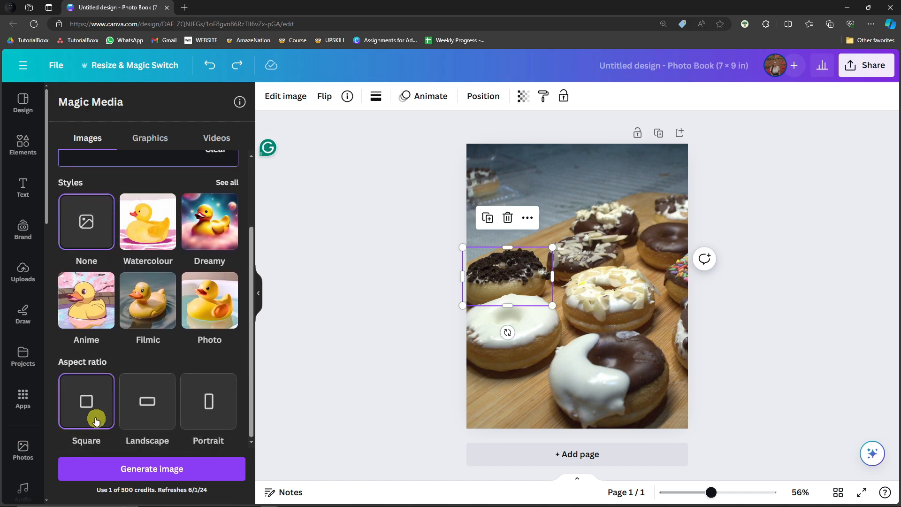
pyautogui.scroll(2, 74, 394)
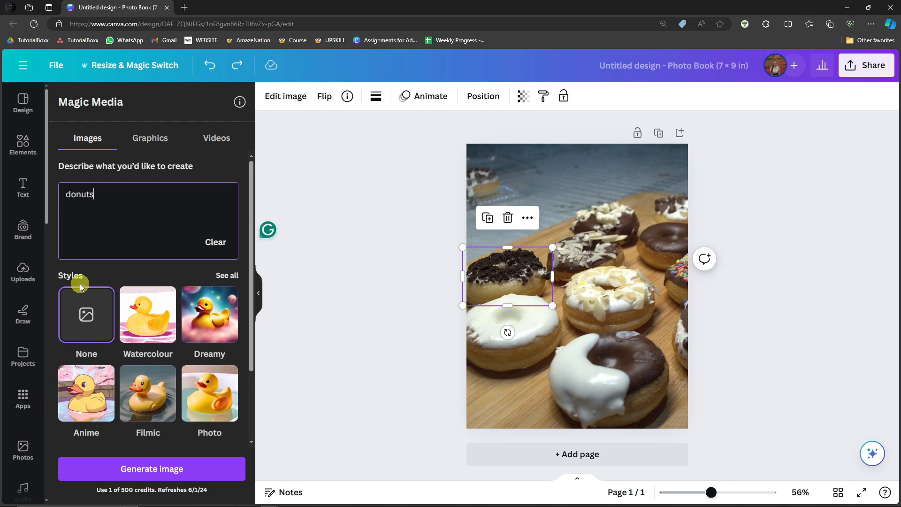
pyautogui.scroll(-2, 151, 313)
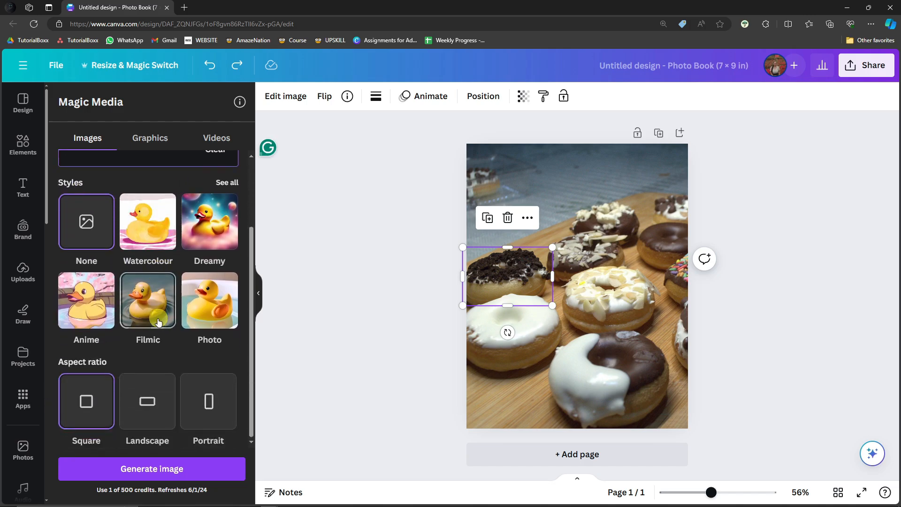
pyautogui.click(228, 183)
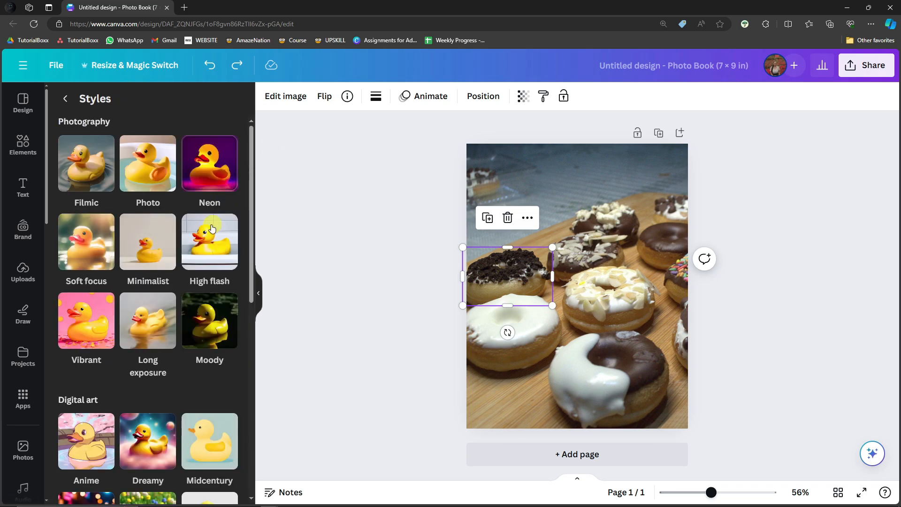
pyautogui.scroll(-2, 217, 286)
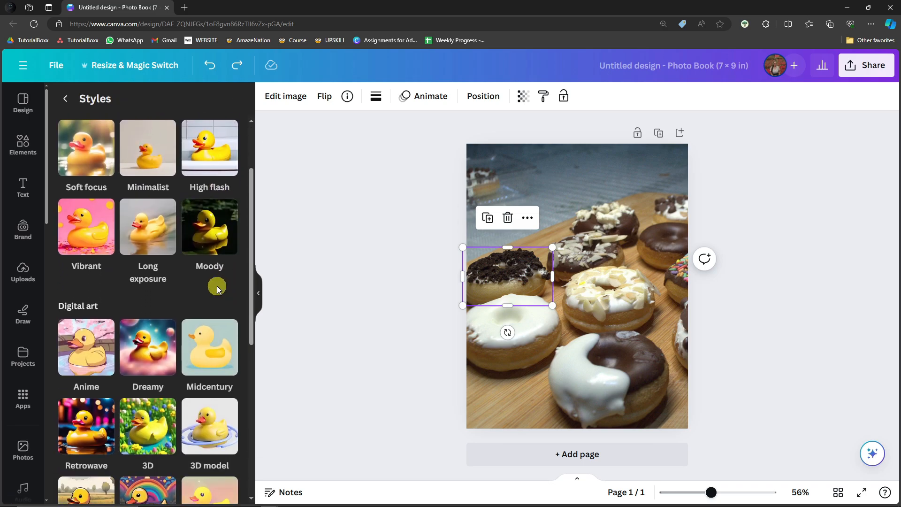
pyautogui.scroll(-2, 216, 286)
pyautogui.scroll(-2, 217, 286)
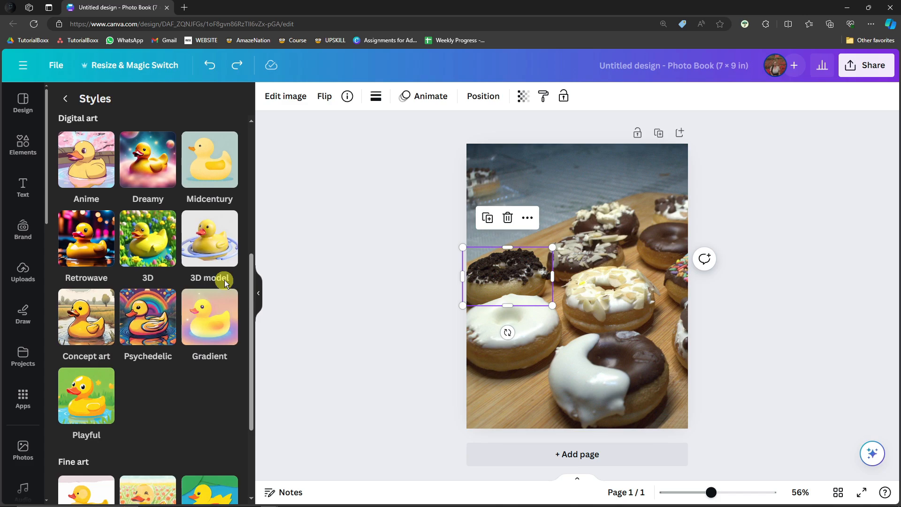
pyautogui.click(219, 244)
pyautogui.click(167, 457)
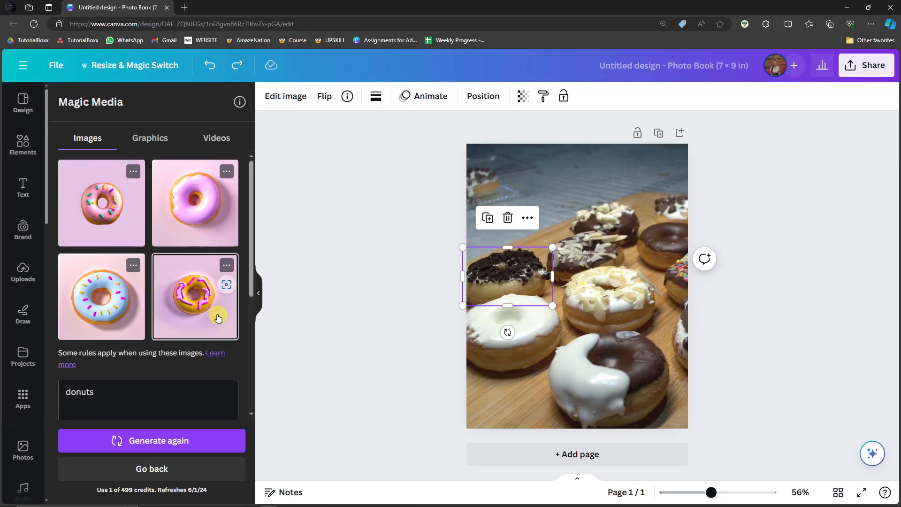
# - Look over the generated donut images, their prompt and style settings, and the further generation options for the sprinkled pink donut
pyautogui.scroll(-4, 145, 346)
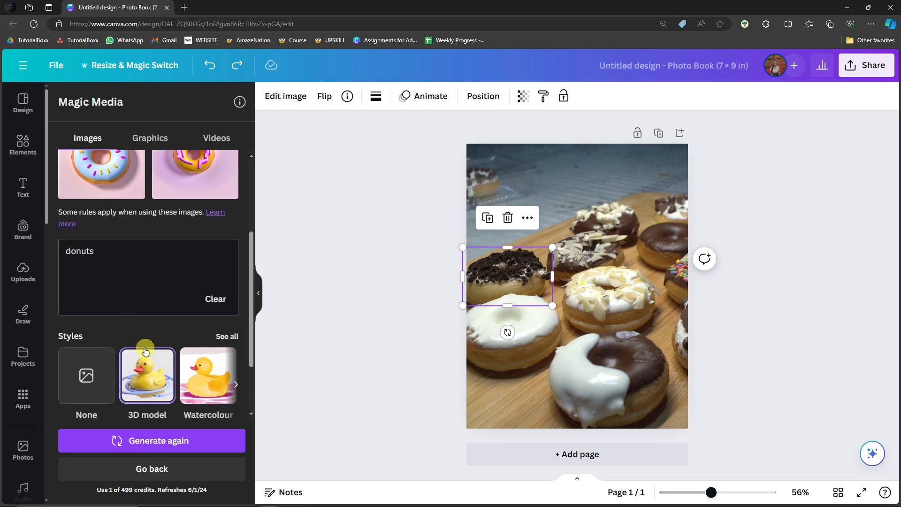
pyautogui.scroll(4, 148, 340)
pyautogui.scroll(-4, 132, 329)
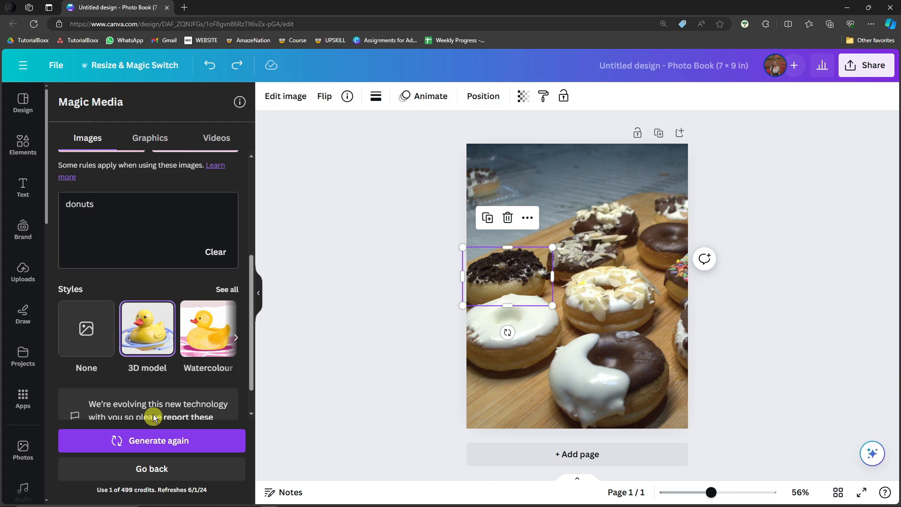
pyautogui.scroll(3, 124, 328)
pyautogui.scroll(1, 124, 327)
pyautogui.click(133, 172)
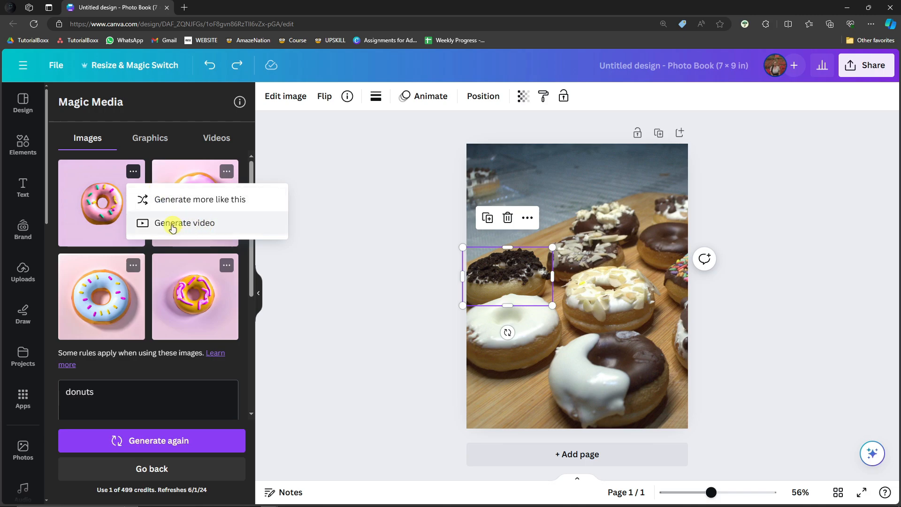
pyautogui.scroll(-5, 47, 255)
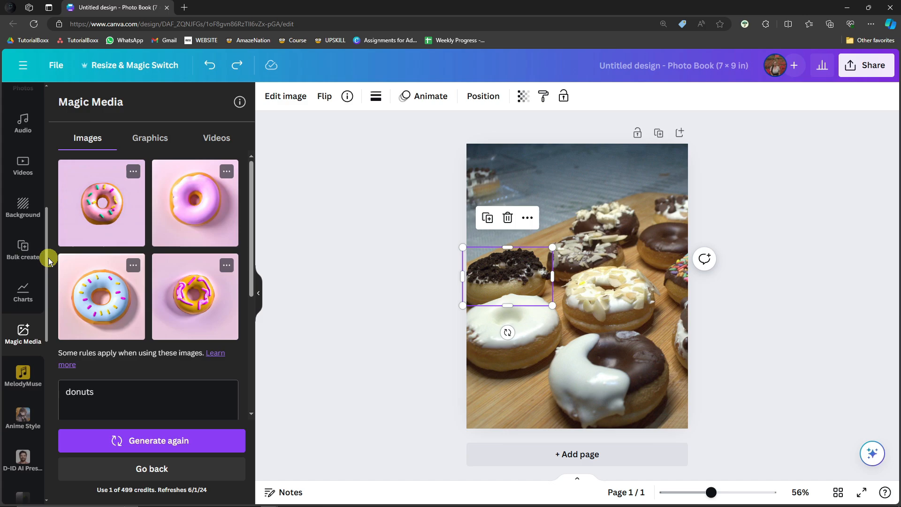
# - Add the plain pink-glazed donut image to the page, shrink it and place it in the photo's upper-left corner
pyautogui.click(214, 211)
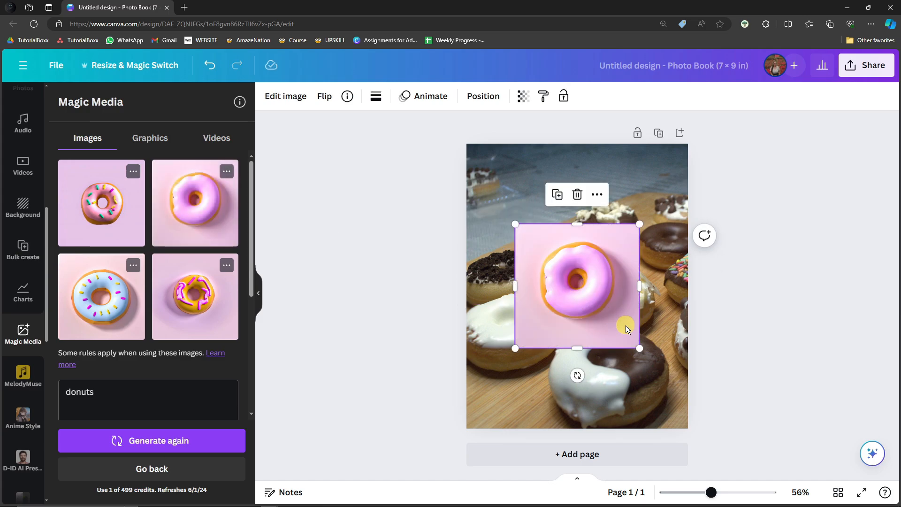
pyautogui.moveTo(630, 320); pyautogui.dragTo(563, 221)
pyautogui.moveTo(527, 190); pyautogui.dragTo(524, 182)
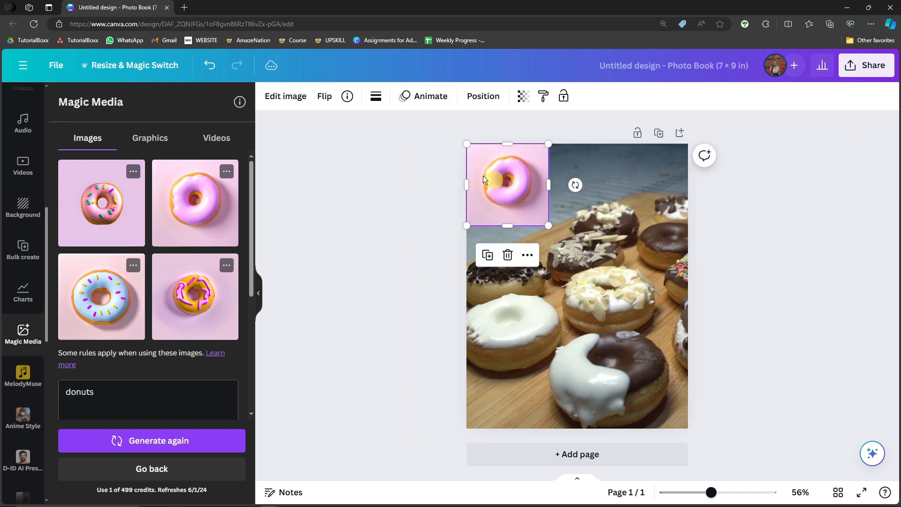
# - Remove the pink donut's background, shrink it and place it just above the crumb-topped donut
pyautogui.click(286, 96)
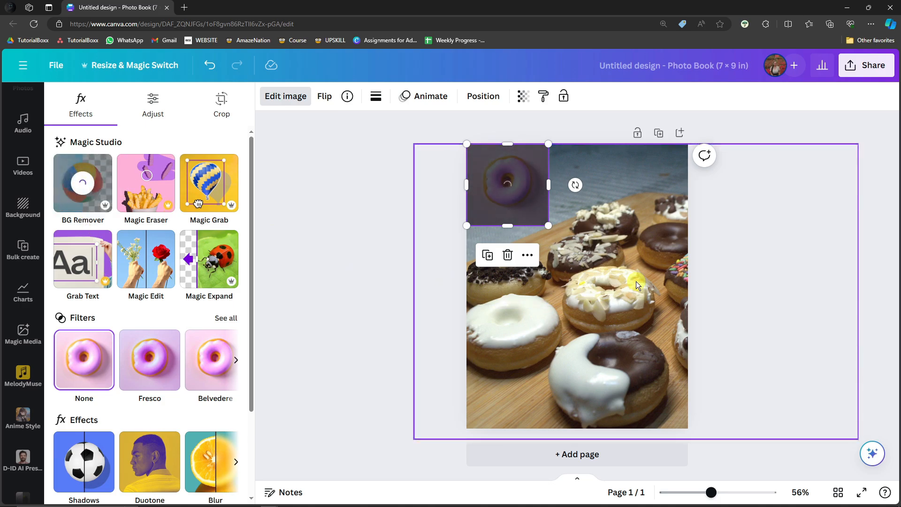
pyautogui.moveTo(522, 182); pyautogui.dragTo(526, 230)
pyautogui.moveTo(552, 193); pyautogui.dragTo(504, 225)
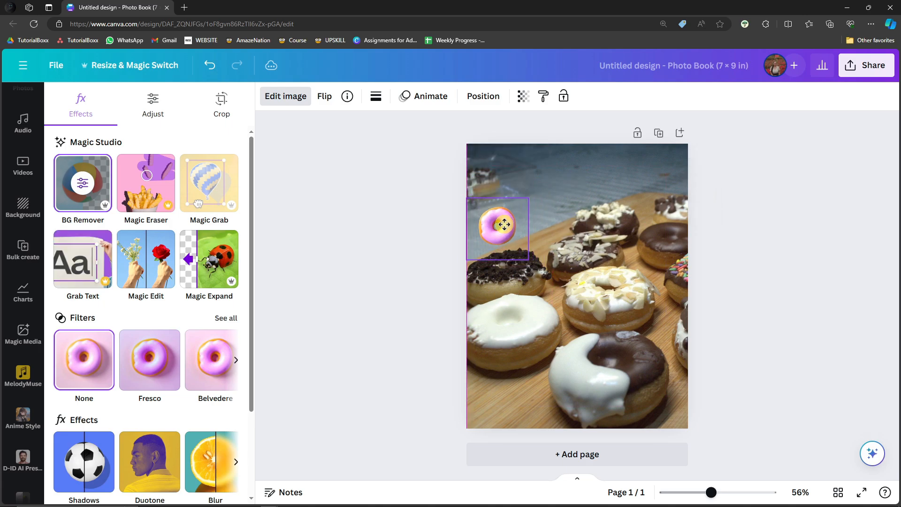
pyautogui.click(768, 249)
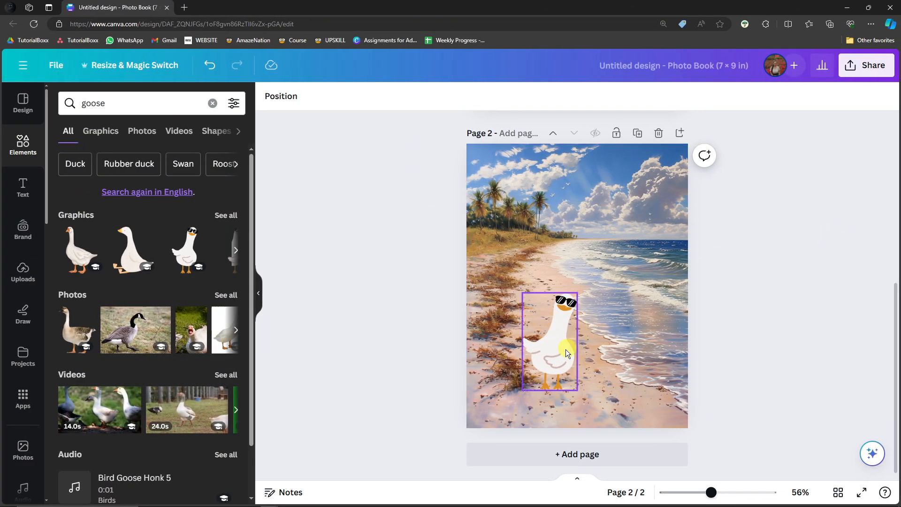
# - Move the sunglasses goose on page 2 slightly toward the water
pyautogui.moveTo(565, 349)
pyautogui.mouseDown()
pyautogui.moveTo(604, 294)
pyautogui.moveTo(657, 333)
pyautogui.moveTo(539, 353)
pyautogui.moveTo(555, 378)
pyautogui.moveTo(547, 376)
pyautogui.moveTo(584, 366)
pyautogui.moveTo(576, 342)
pyautogui.moveTo(567, 342)
pyautogui.moveTo(588, 322)
pyautogui.moveTo(582, 353)
pyautogui.mouseUp()
pyautogui.click(569, 218)
pyautogui.click(409, 302)
pyautogui.click(577, 333)
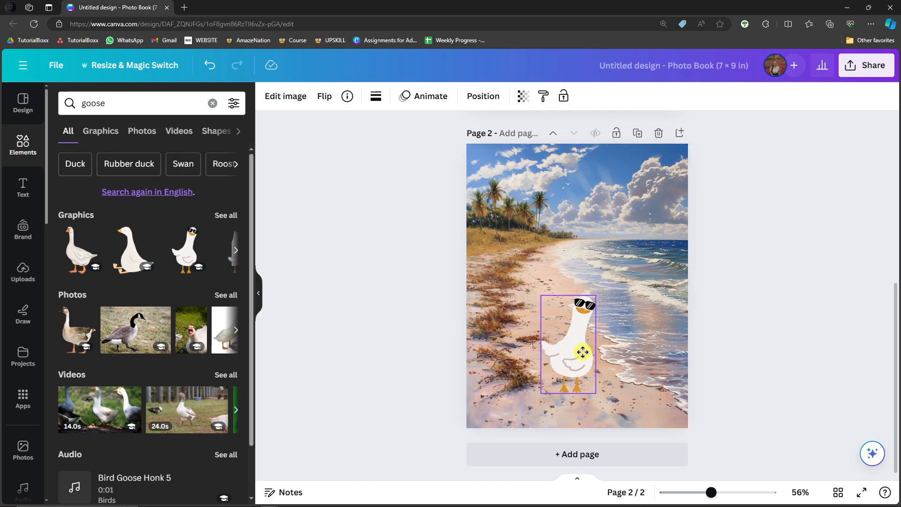
pyautogui.click(404, 269)
# - Select both the goose and the beach image on page 2 using their layers
pyautogui.moveTo(401, 205); pyautogui.dragTo(796, 401)
pyautogui.click(516, 241)
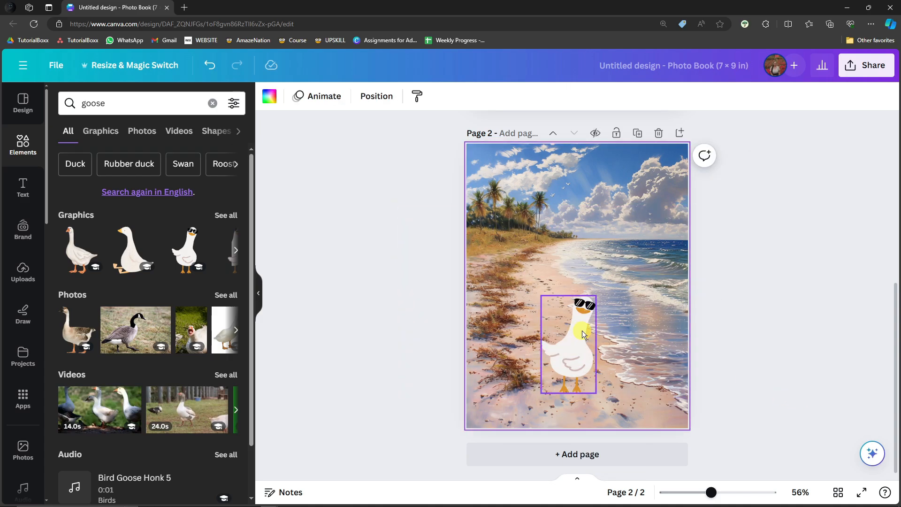
pyautogui.click(371, 96)
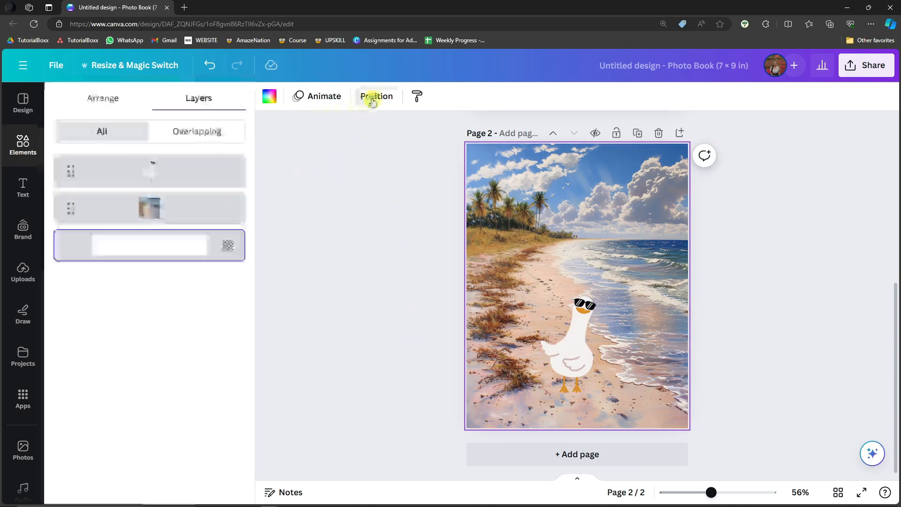
pyautogui.click(191, 188)
pyautogui.keyDown('shift'); pyautogui.click(236, 206); pyautogui.keyUp('shift')
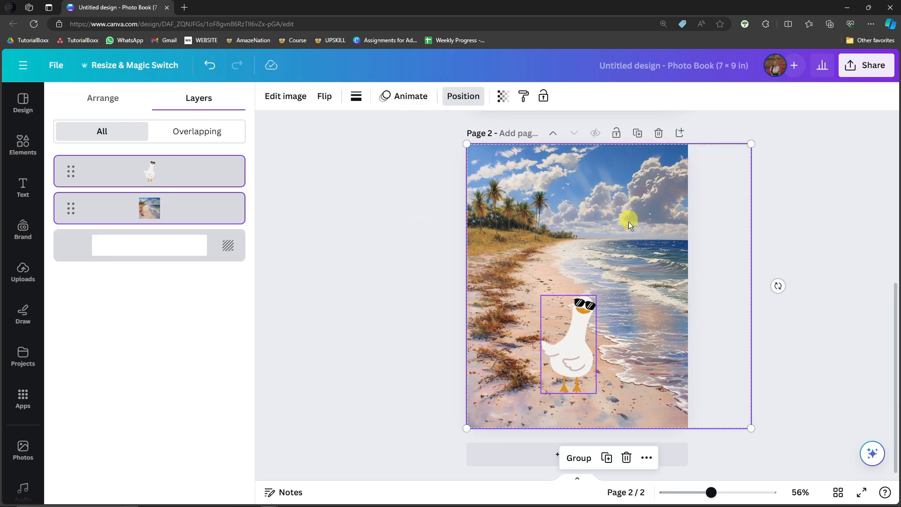
# - Blend the selected goose and beach images with the Blend tool
pyautogui.click(287, 97)
pyautogui.click(73, 138)
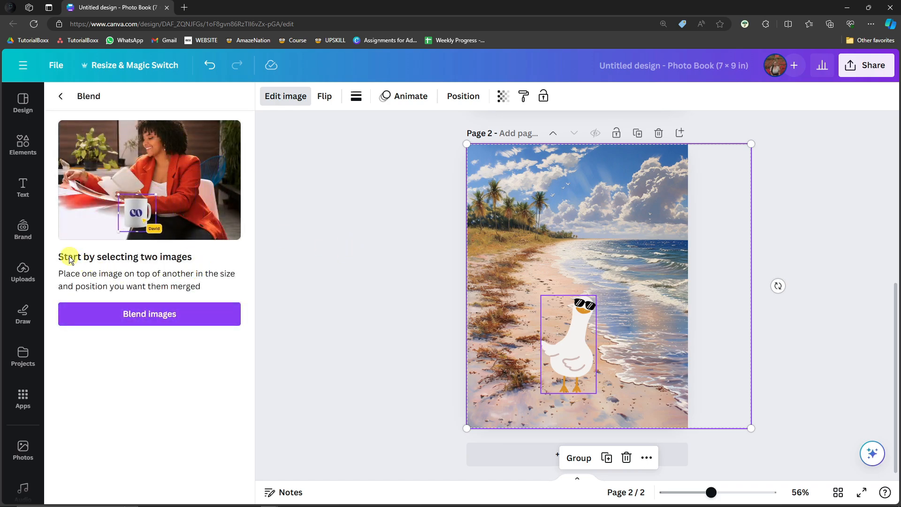
pyautogui.click(173, 322)
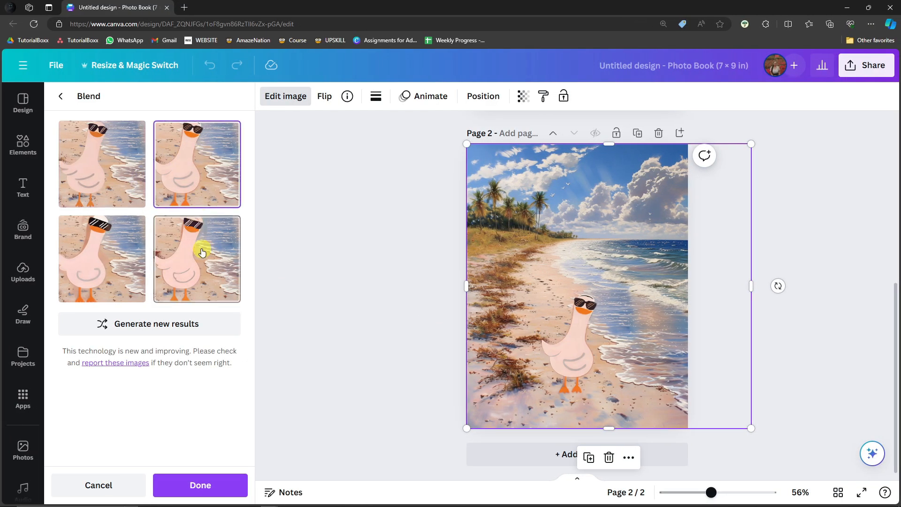
# - Compare the four blend results on the page and apply the fourth one
pyautogui.click(201, 252)
pyautogui.click(158, 166)
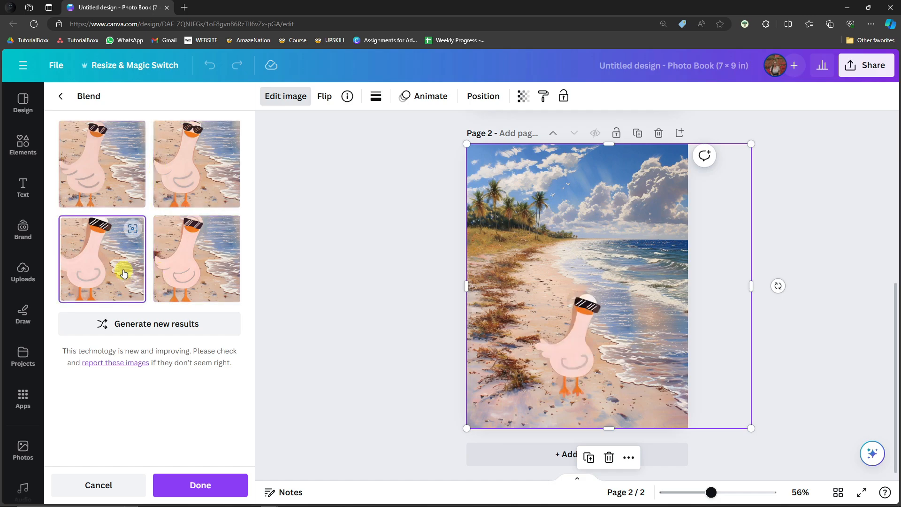
pyautogui.click(135, 173)
pyautogui.click(195, 277)
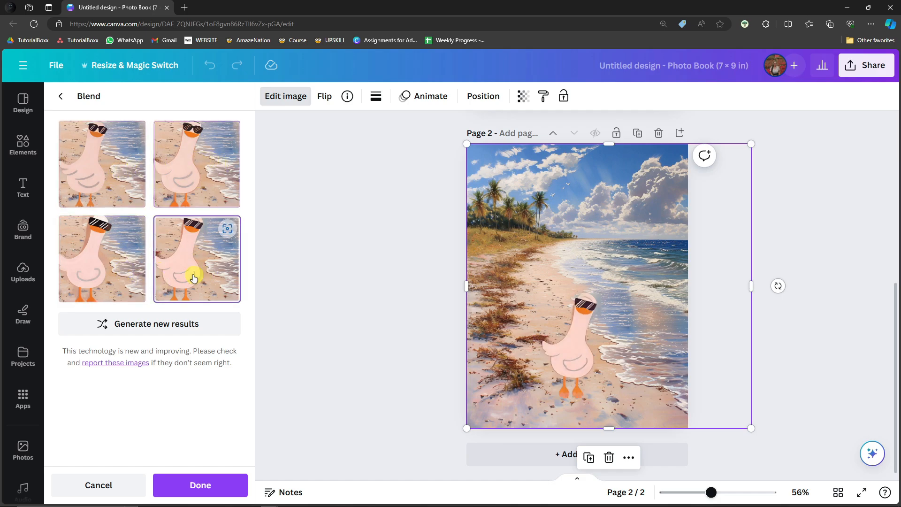
pyautogui.click(226, 488)
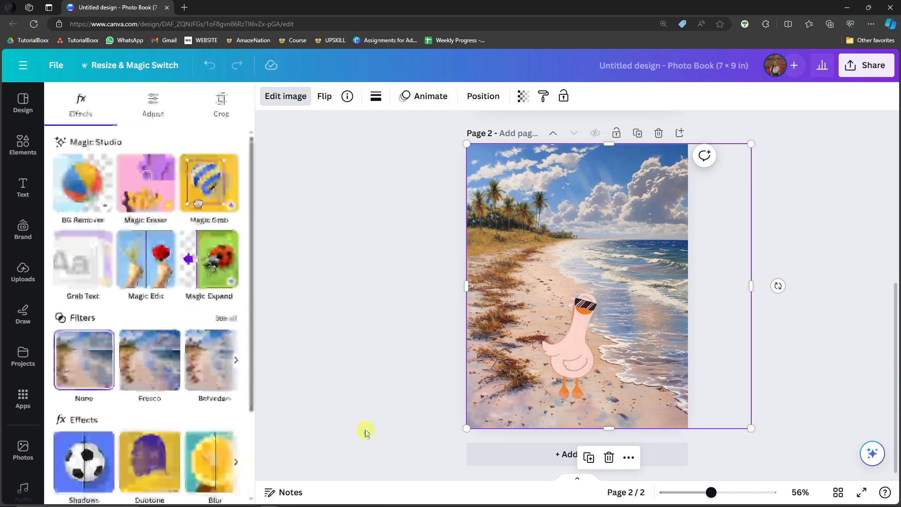
pyautogui.click(483, 346)
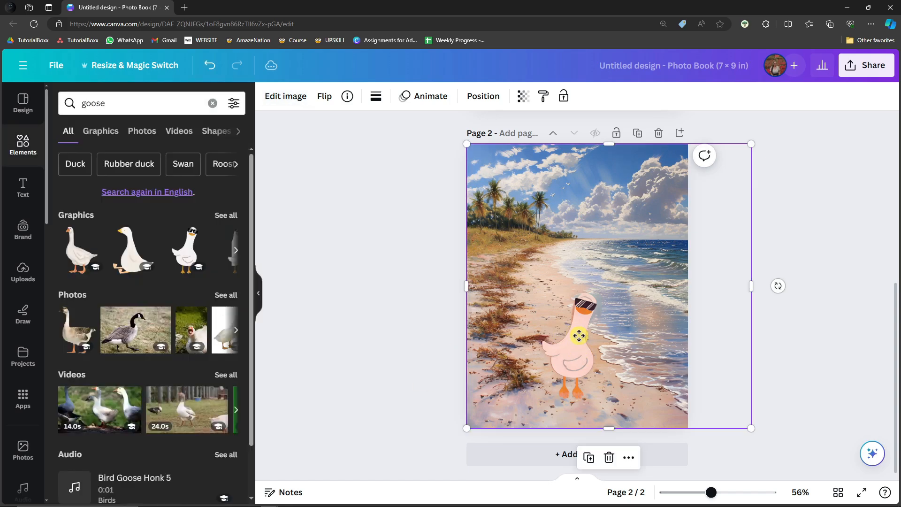
pyautogui.moveTo(581, 348); pyautogui.dragTo(542, 322)
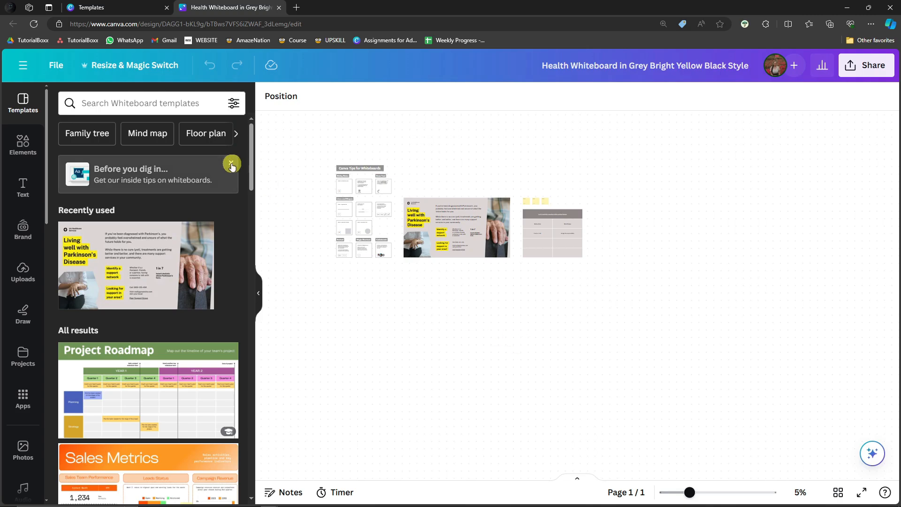
# - Dismiss the whiteboard tips banner and examine the whiteboard's tip cards, Parkinson's poster and action-items table
pyautogui.click(231, 164)
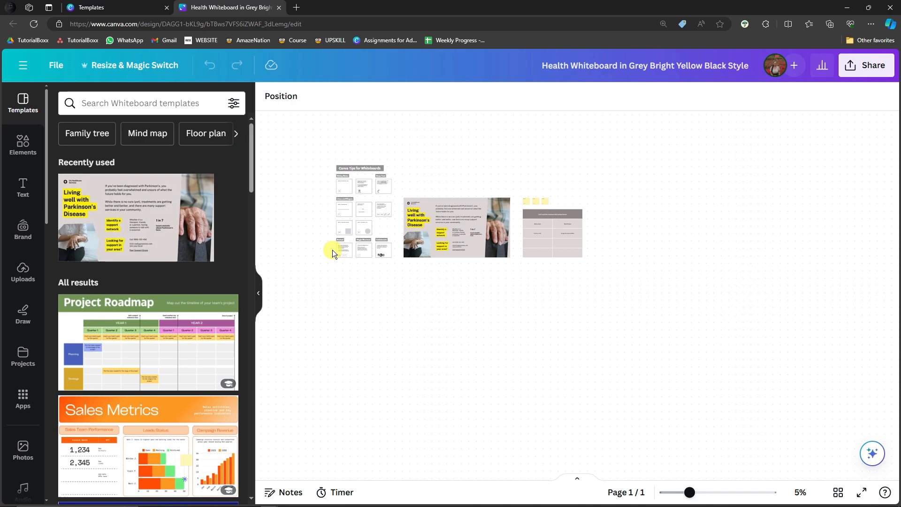
pyautogui.scroll(3, 324, 222)
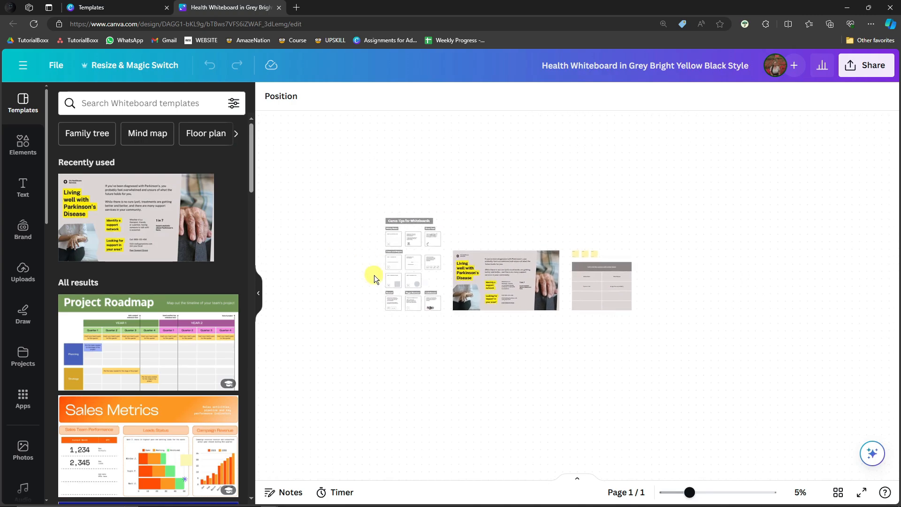
pyautogui.scroll(2, 467, 371)
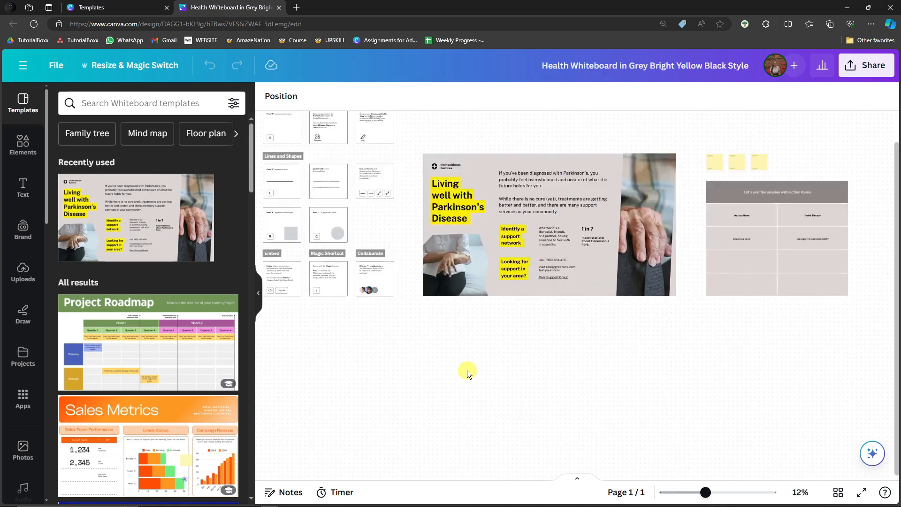
pyautogui.scroll(-1, 466, 370)
pyautogui.click(347, 168)
pyautogui.click(548, 252)
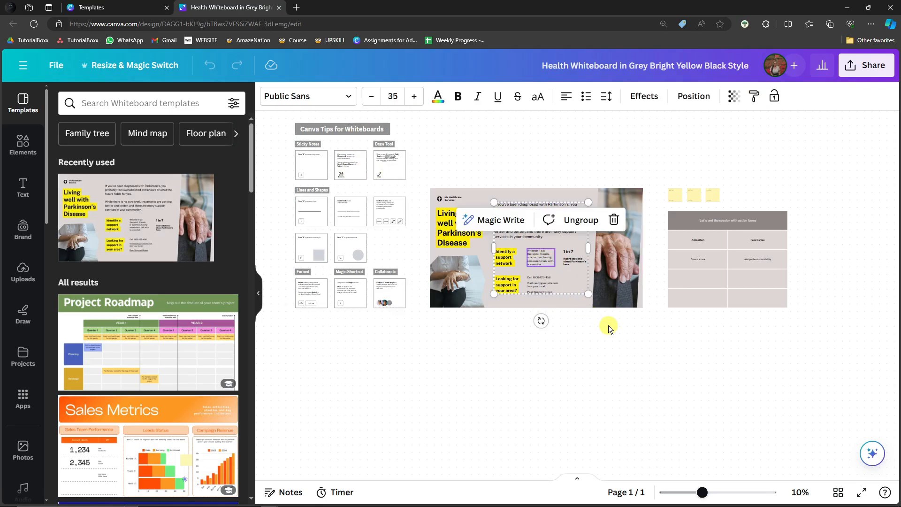
pyautogui.scroll(-4, 612, 325)
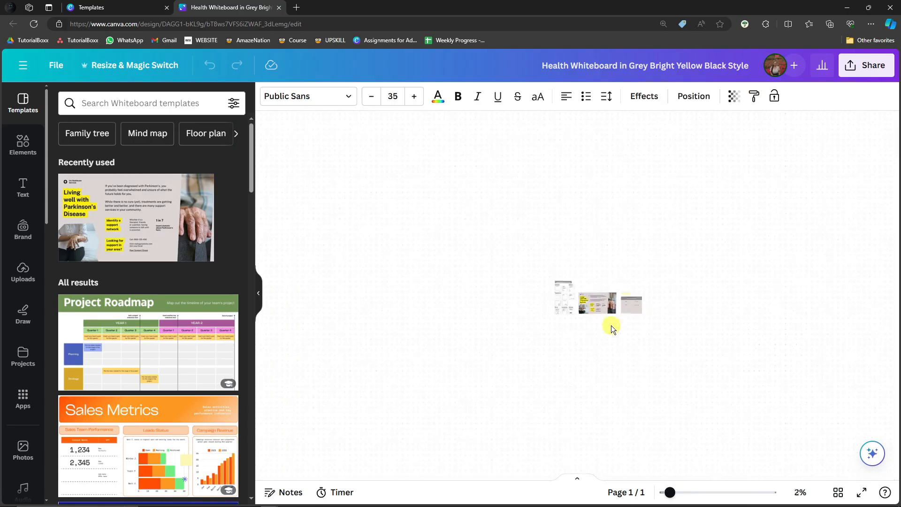
pyautogui.moveTo(751, 355); pyautogui.dragTo(609, 288)
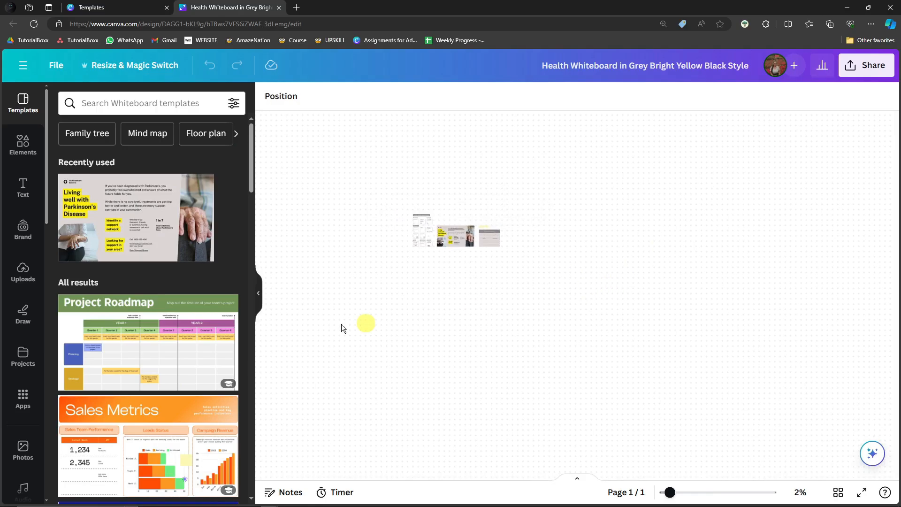
# - Add the Project Roadmap template to the whiteboard beside the existing content
pyautogui.click(139, 337)
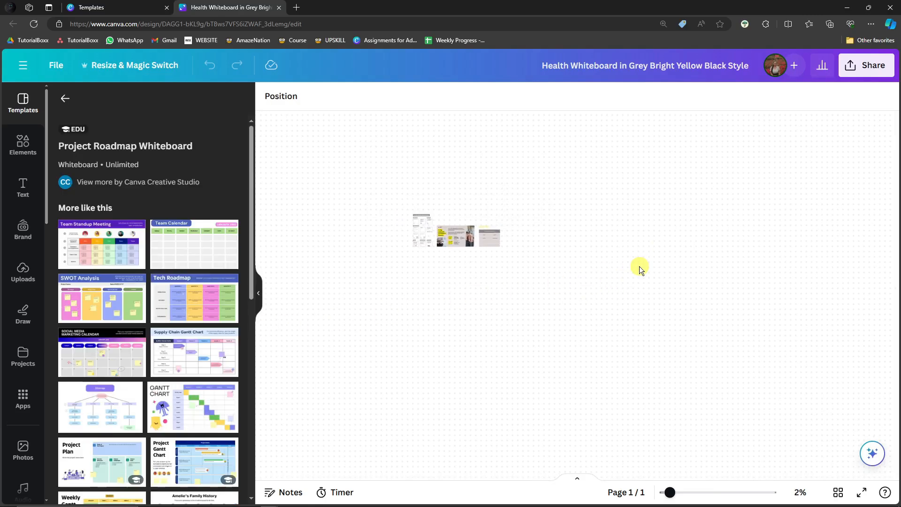
pyautogui.scroll(3, 540, 281)
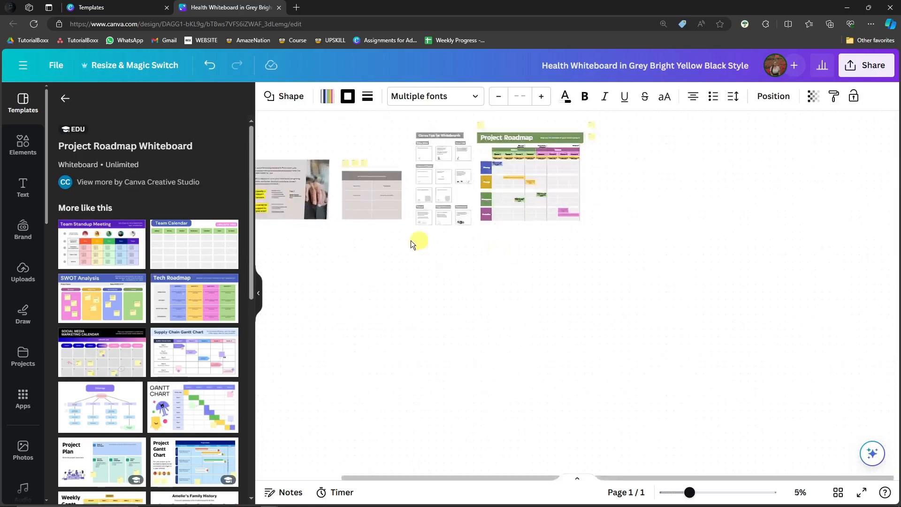
# - Examine the templates laid out across the whiteboard and the Project Roadmap's Planning, Strategy, Development and Evaluation tables up close
pyautogui.moveTo(424, 304); pyautogui.dragTo(503, 367)
pyautogui.click(475, 348)
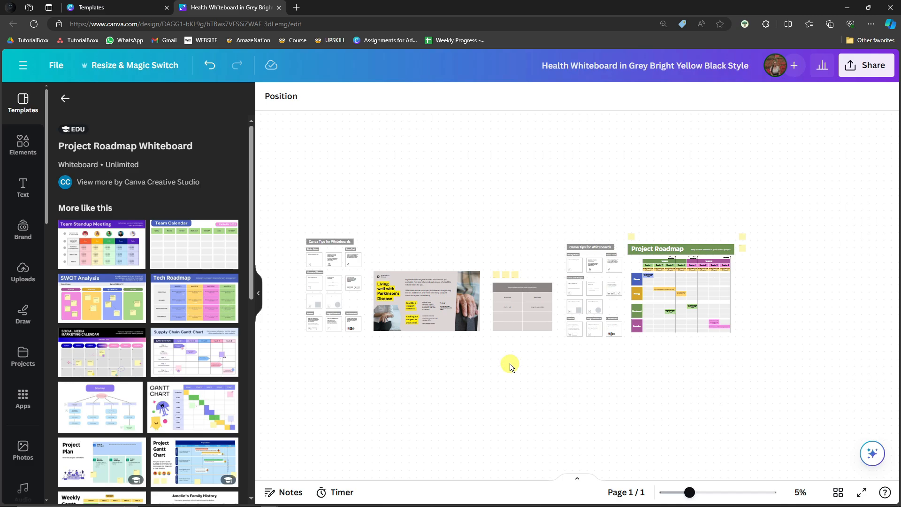
pyautogui.click(680, 289)
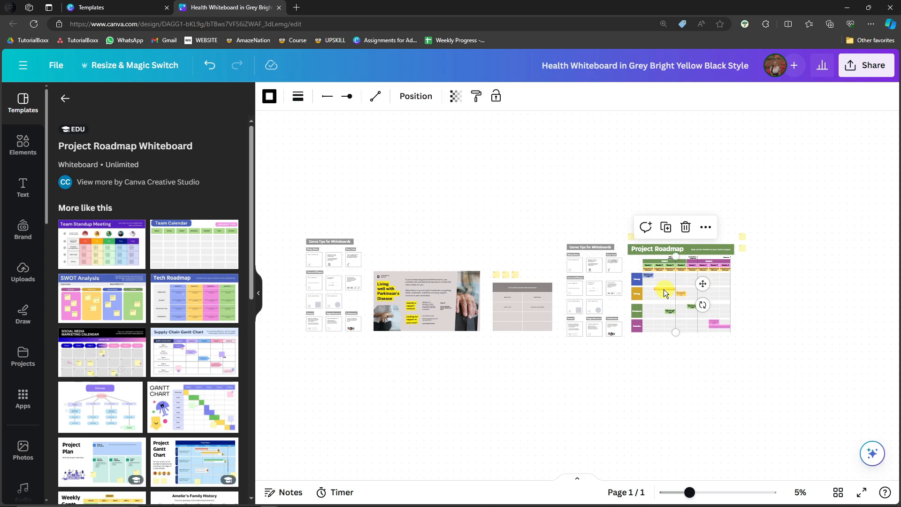
pyautogui.click(664, 290)
pyautogui.scroll(4, 729, 327)
pyautogui.scroll(1, 730, 327)
pyautogui.scroll(3, 794, 306)
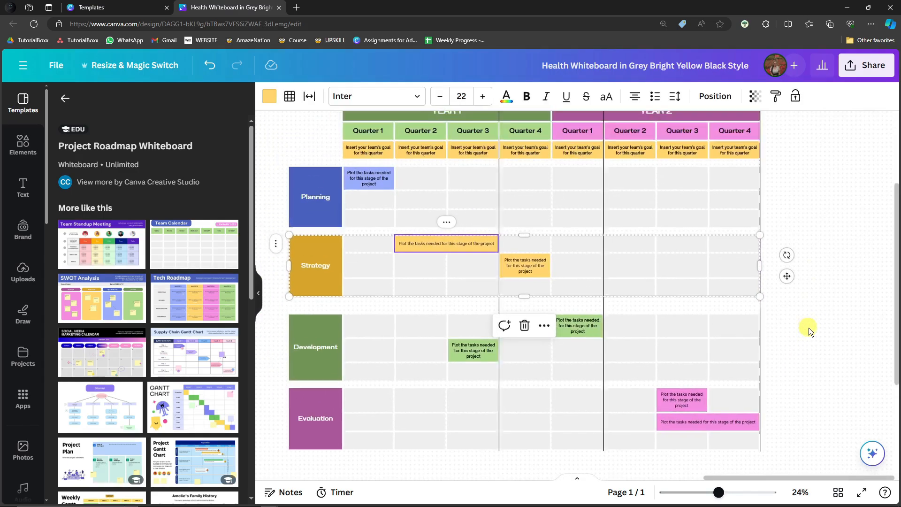
pyautogui.click(410, 211)
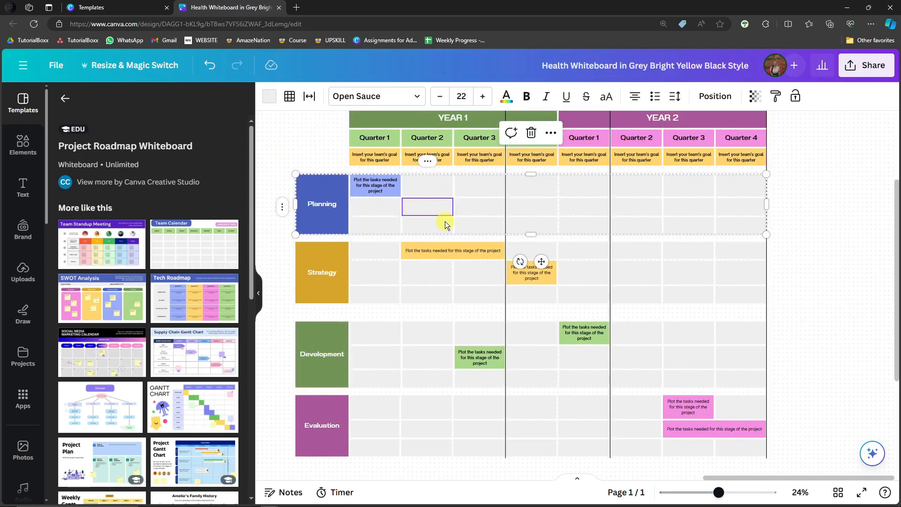
pyautogui.scroll(3, 445, 224)
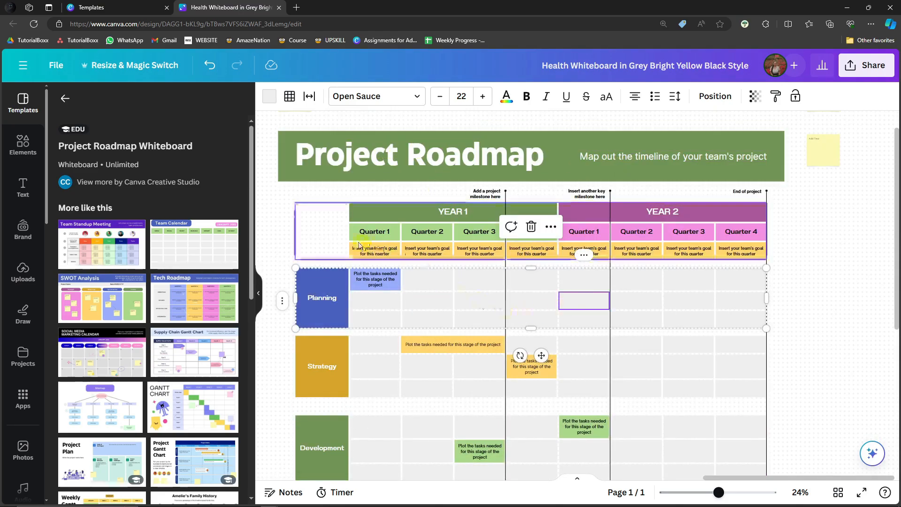
# - Examine the roadmap's year and quarter header, stage labels and milestone lines from the title down to the Evaluation table
pyautogui.click(317, 229)
pyautogui.click(278, 214)
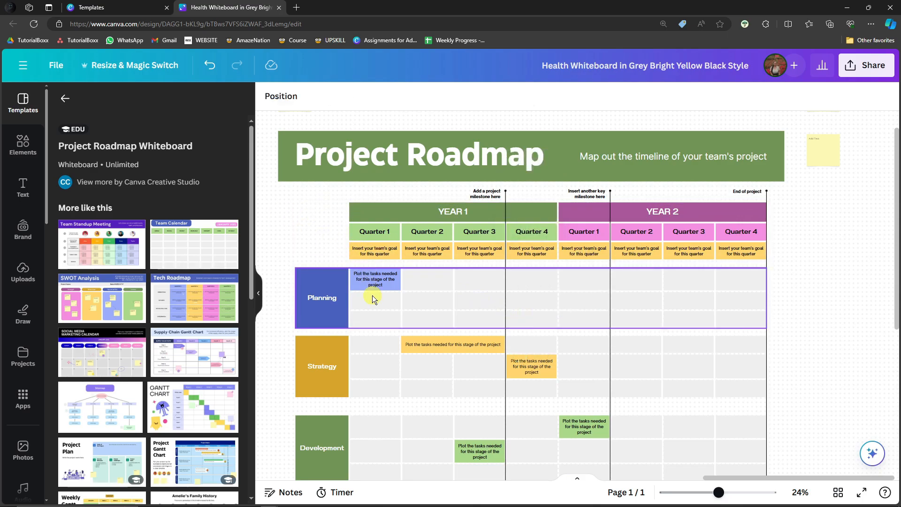
pyautogui.scroll(-2, 475, 282)
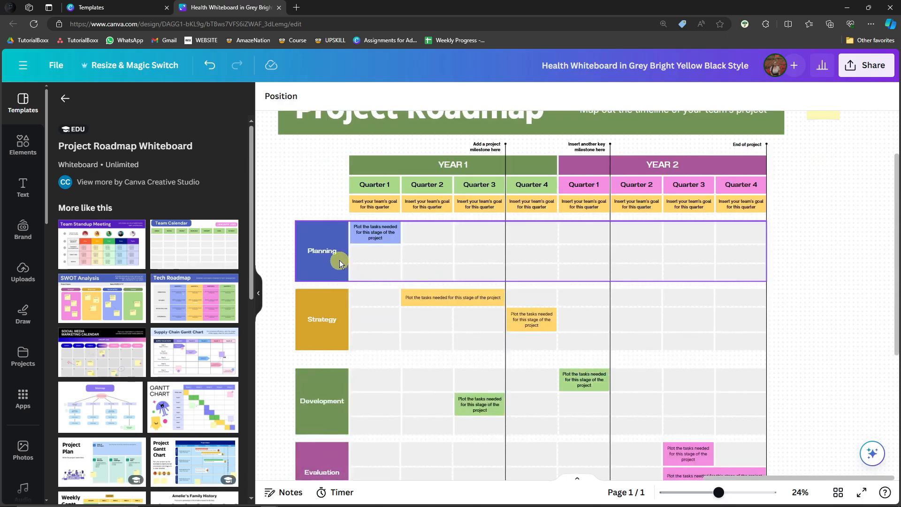
pyautogui.scroll(-3, 339, 260)
pyautogui.click(324, 307)
pyautogui.click(325, 379)
pyautogui.scroll(5, 348, 384)
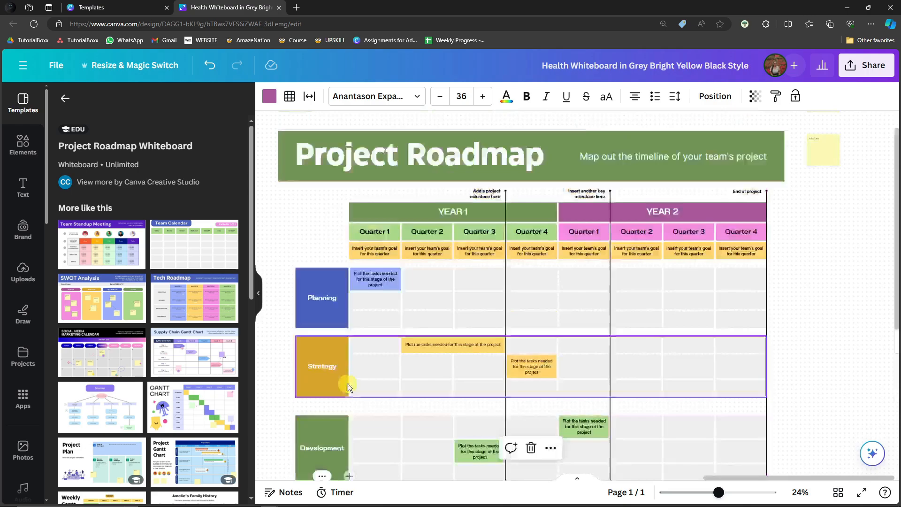
pyautogui.scroll(-7, 556, 357)
pyautogui.click(505, 338)
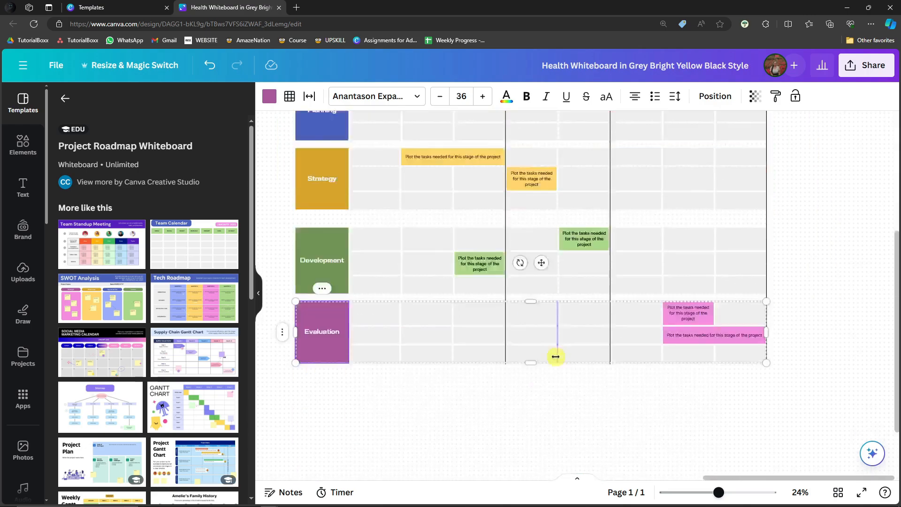
pyautogui.scroll(4, 503, 338)
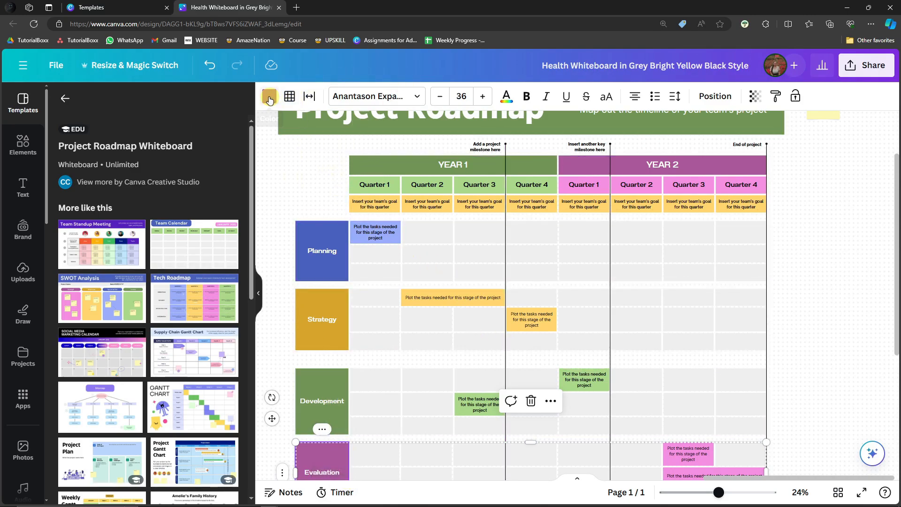
pyautogui.scroll(-3, 813, 316)
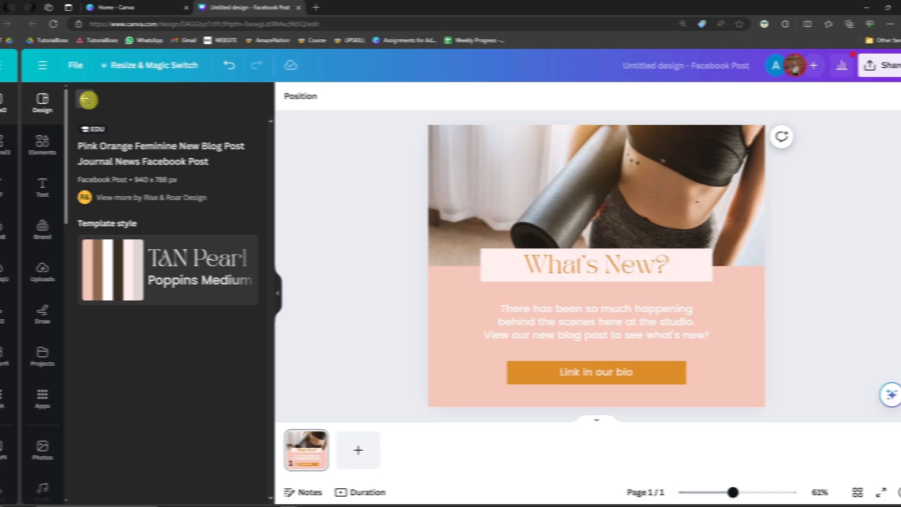
# - Return to the journal template results in the Facebook post design and hide the browser's favorites bar
pyautogui.click(88, 99)
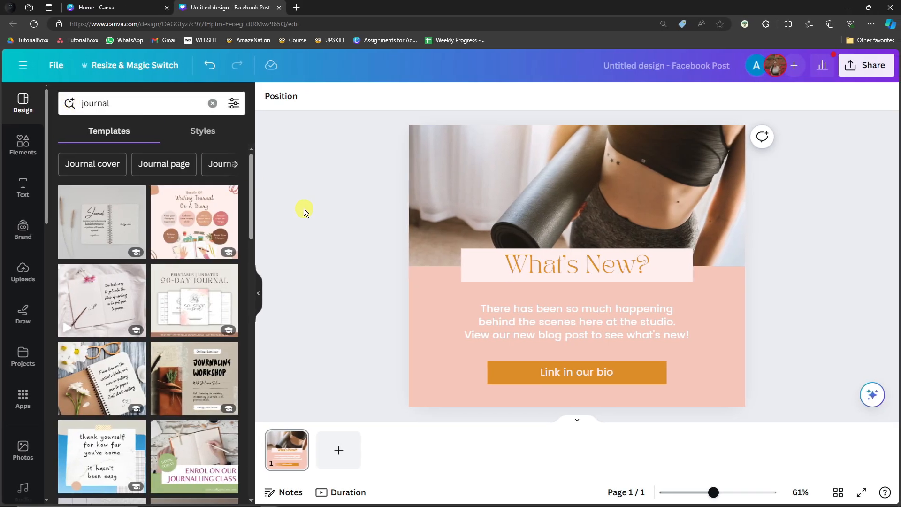
pyautogui.hotkey('ctrl', 'shift', 'b')
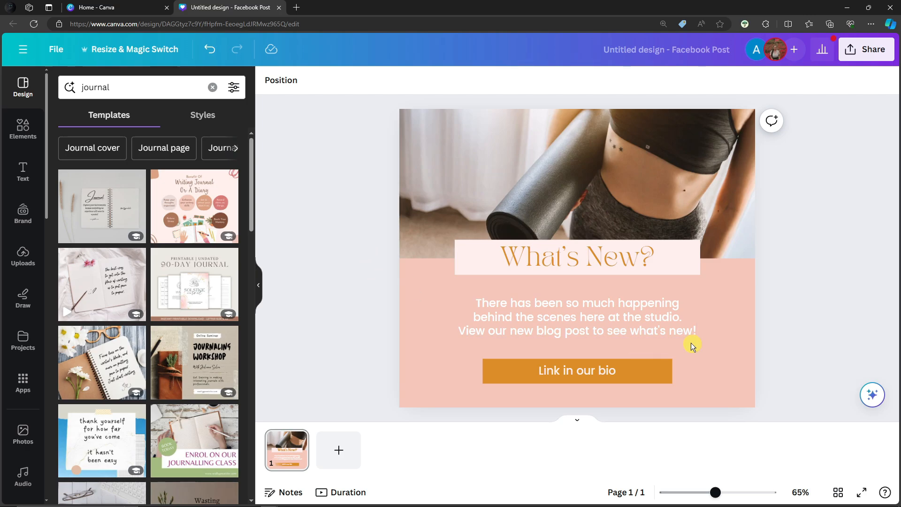
# - Try to analyze a new Magic Write voice for the body paragraph from the sample "Good morning, good afternoon, and good evening."
pyautogui.click(577, 327)
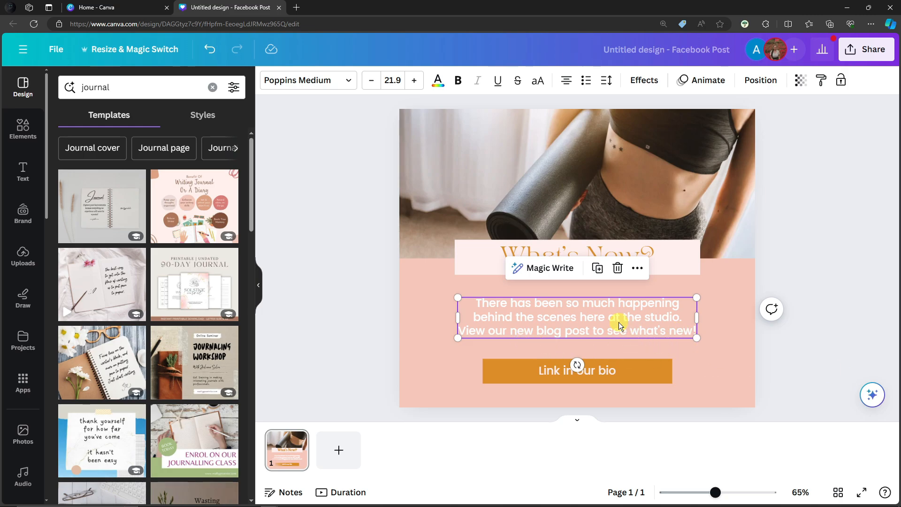
pyautogui.click(546, 272)
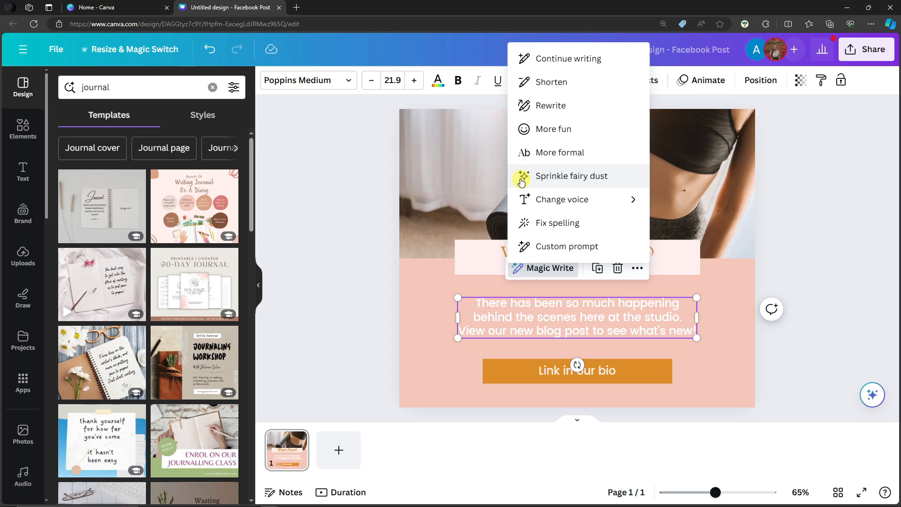
pyautogui.moveTo(590, 199)
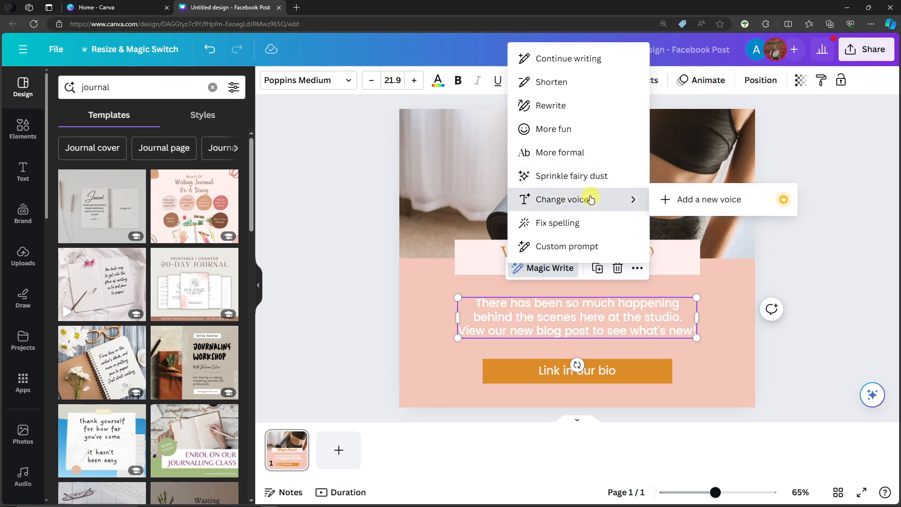
pyautogui.click(684, 199)
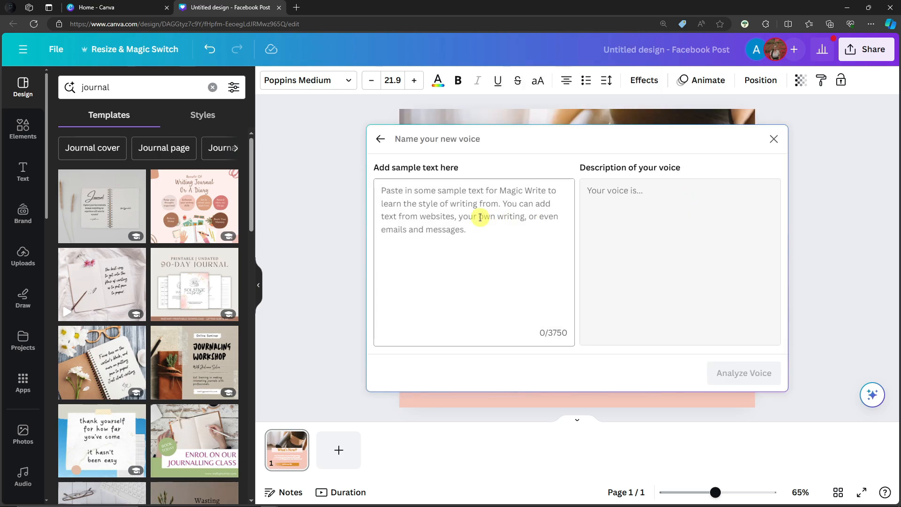
pyautogui.click(476, 206)
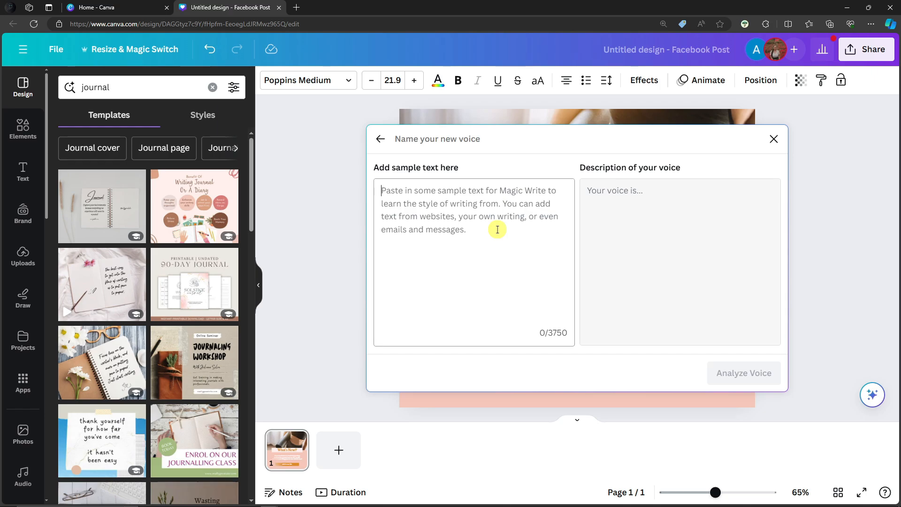
pyautogui.write('Good morning, ')
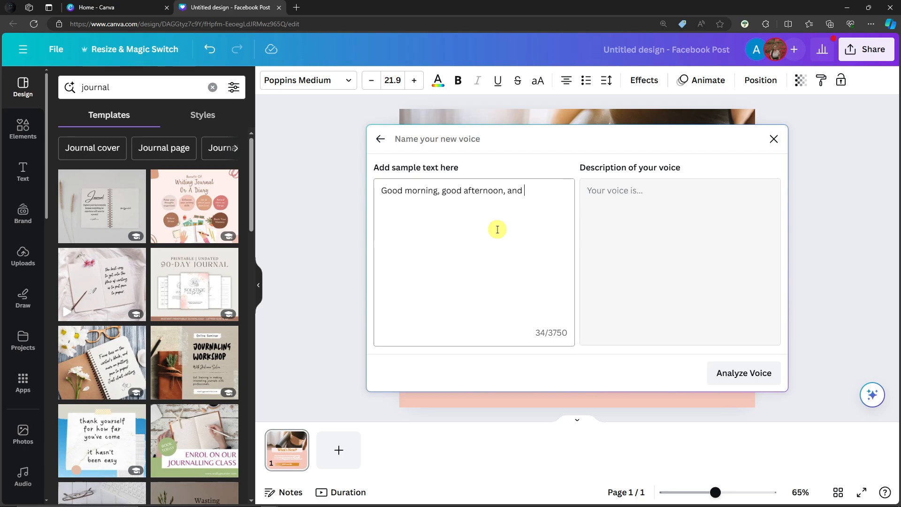
pyautogui.write('goo d')
pyautogui.press('BackSpace')
pyautogui.click(765, 372)
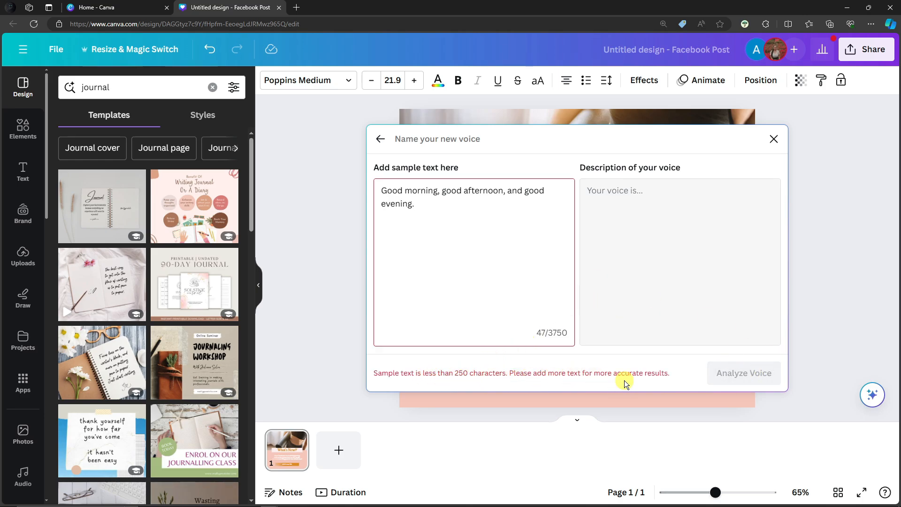
pyautogui.click(856, 267)
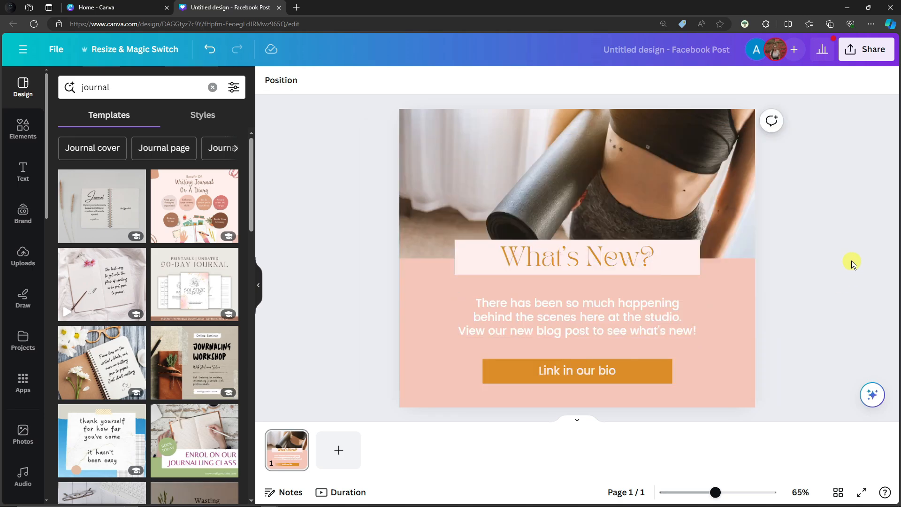
# - Analyze a new Magic Write voice using the copied body paragraph pasted three times as sample text, and close it without saving
pyautogui.doubleClick(582, 311)
pyautogui.hotkey('ctrl', 'c')
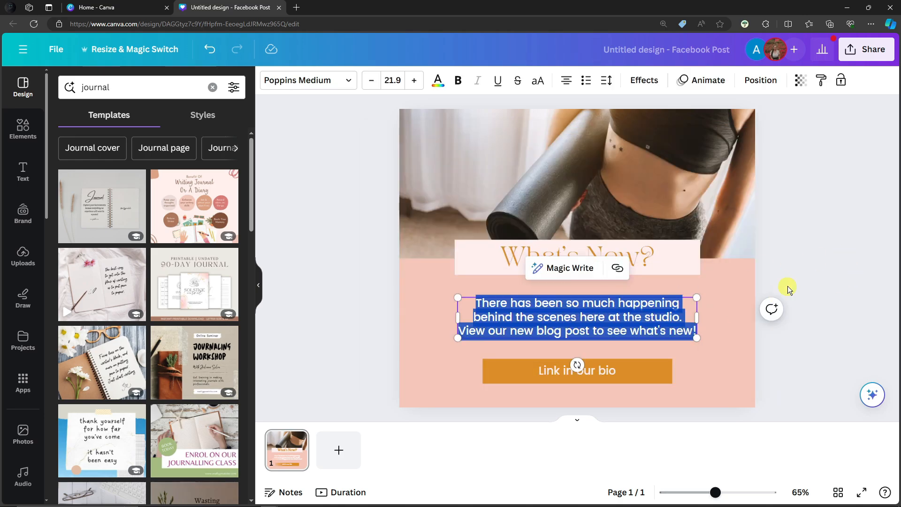
pyautogui.click(561, 267)
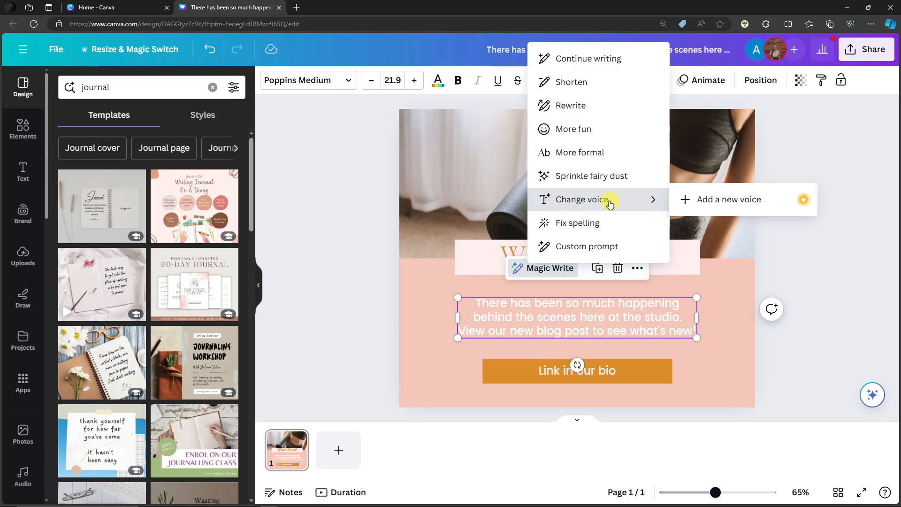
pyautogui.click(708, 205)
pyautogui.click(504, 223)
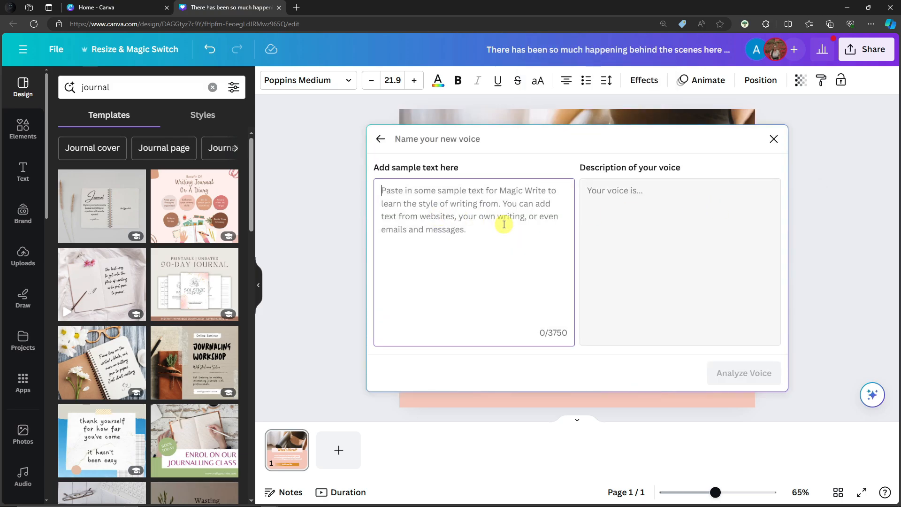
pyautogui.hotkey('ctrl', 'v')
pyautogui.hotkey('ctrl', 'v')
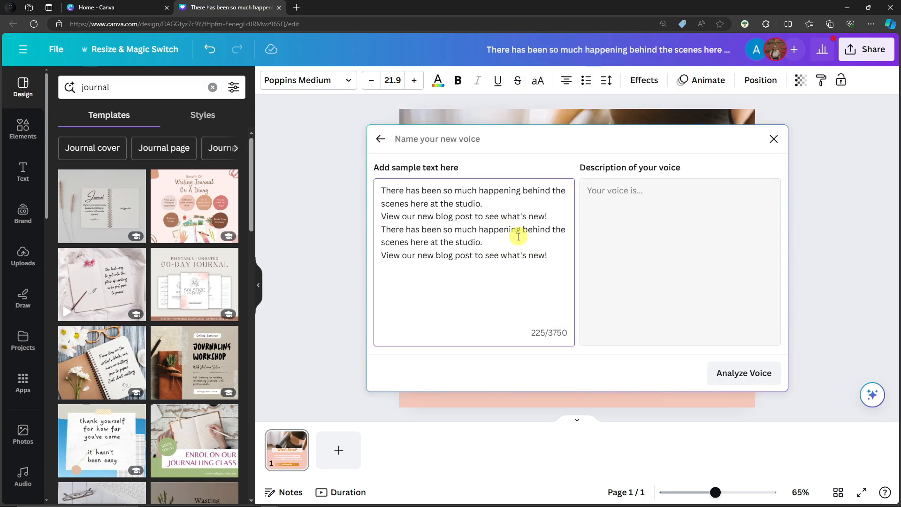
pyautogui.hotkey('ctrl', 'v')
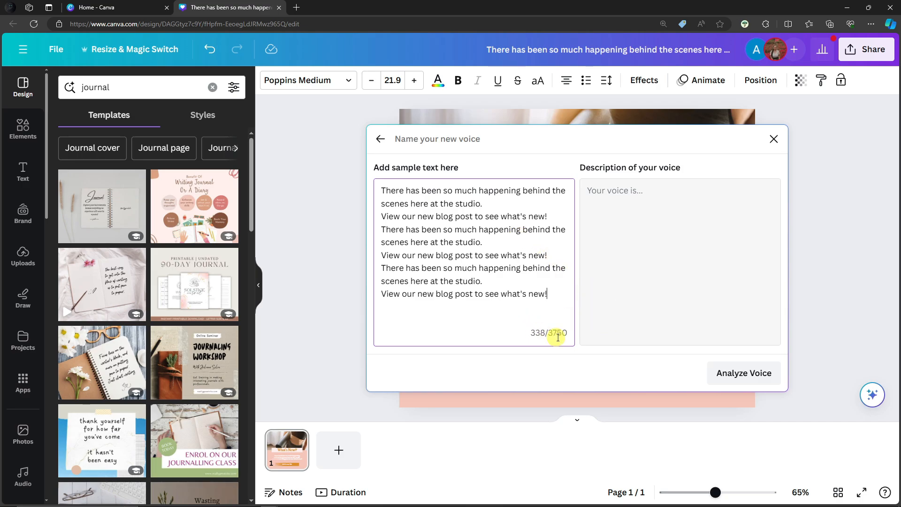
pyautogui.click(731, 373)
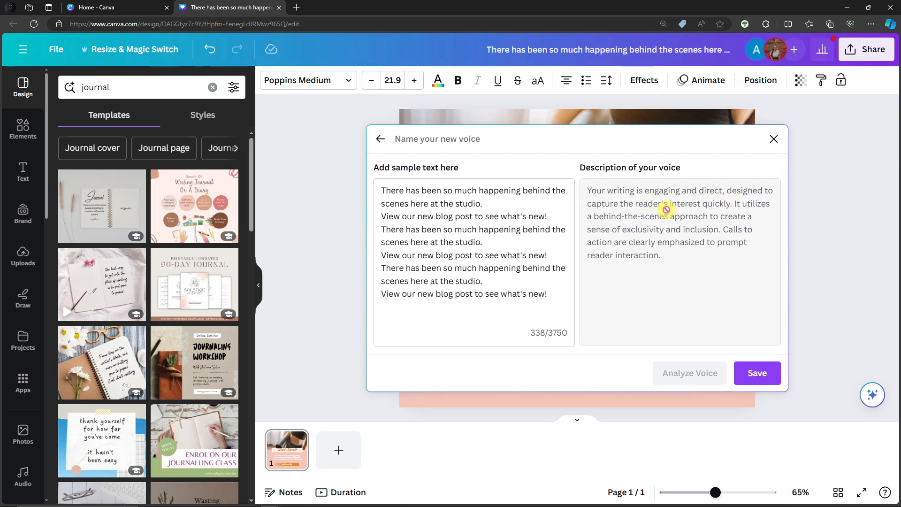
pyautogui.click(774, 140)
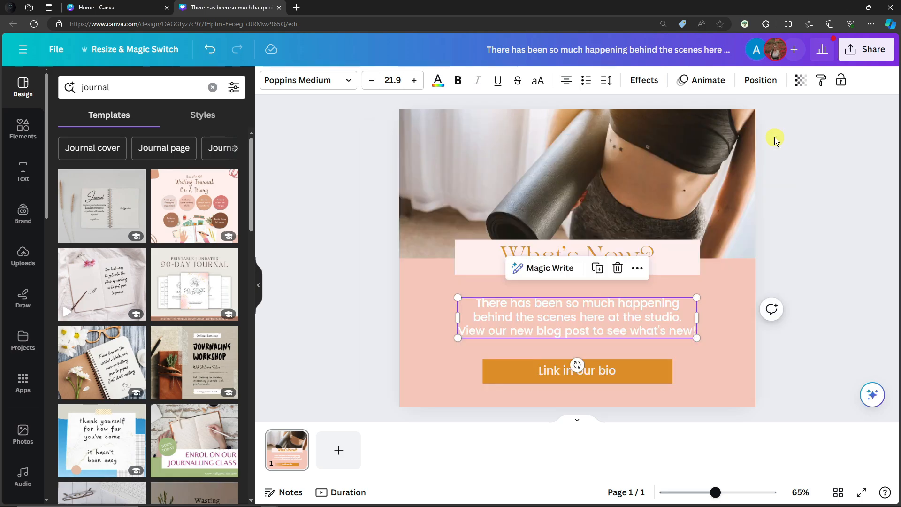
# - Convert the body paragraph with the Magic Write custom prompt "Turn this in to a list" and insert the generated text
pyautogui.click(644, 328)
pyautogui.click(819, 207)
pyautogui.click(569, 303)
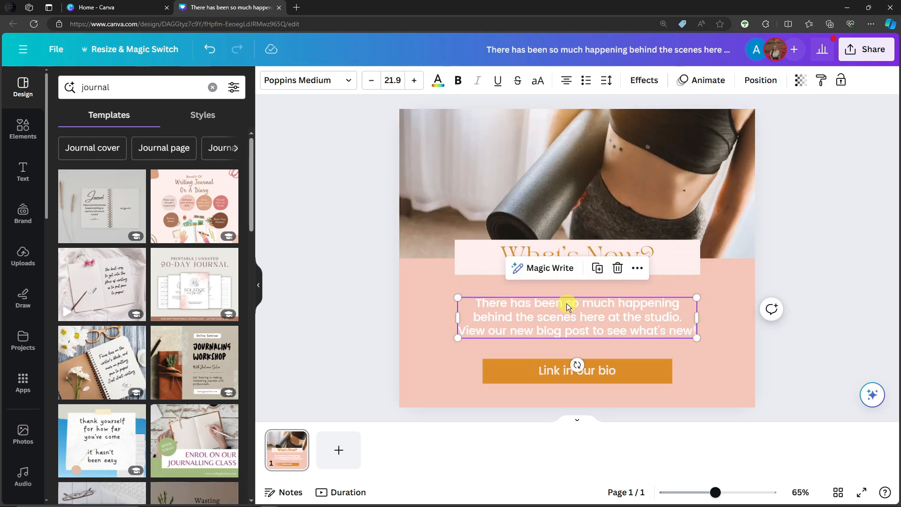
pyautogui.click(547, 270)
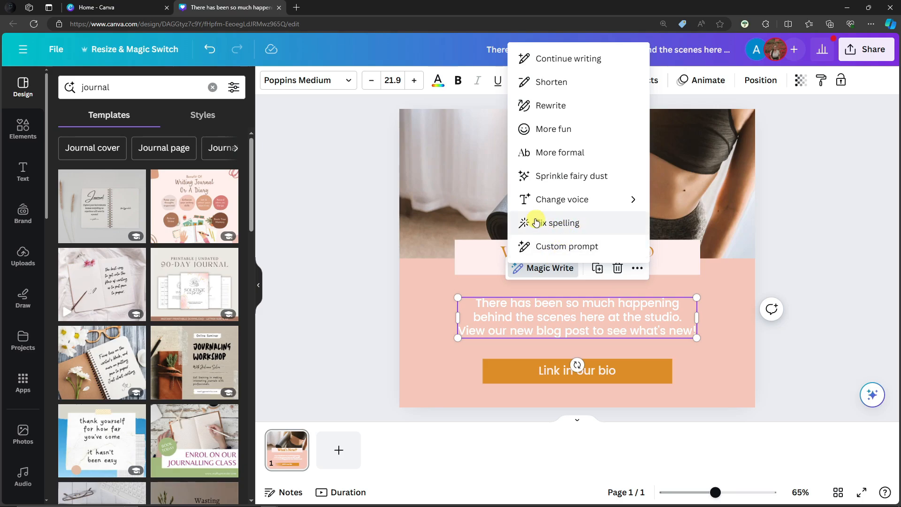
pyautogui.click(562, 247)
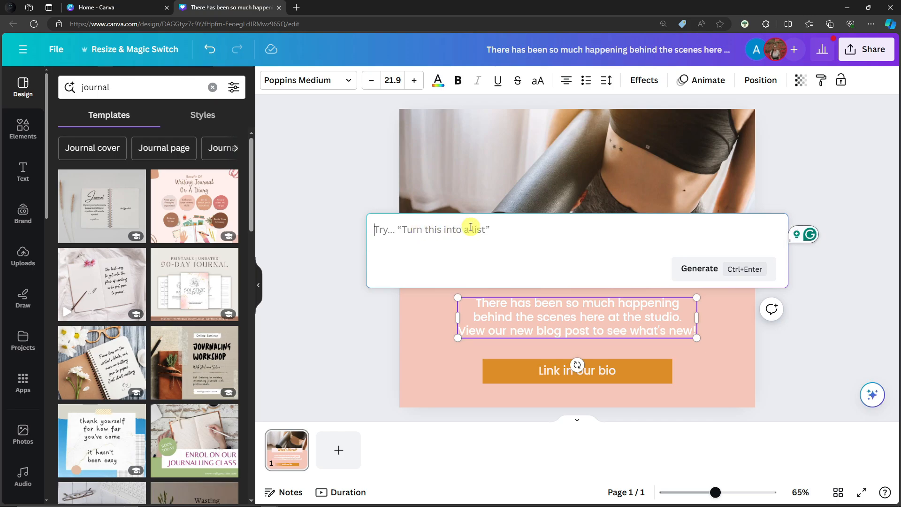
pyautogui.write('T')
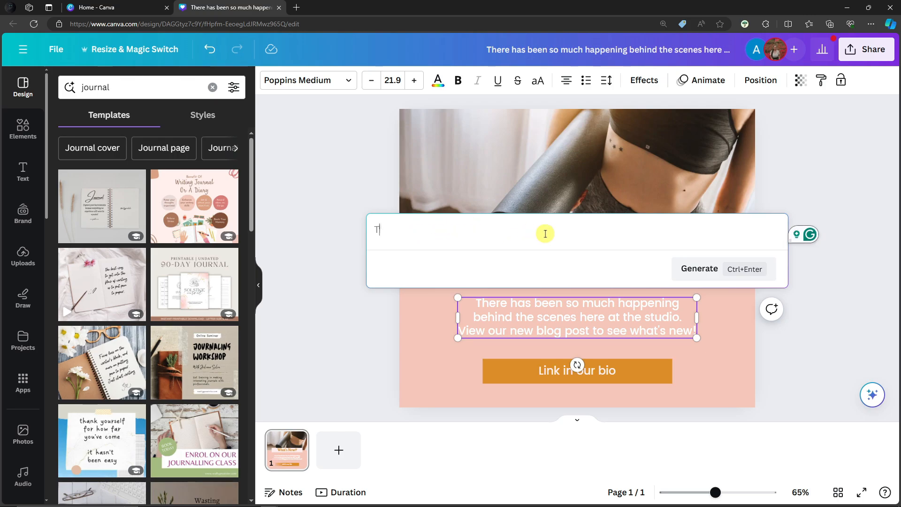
pyautogui.write('urn this in to a list')
pyautogui.click(697, 268)
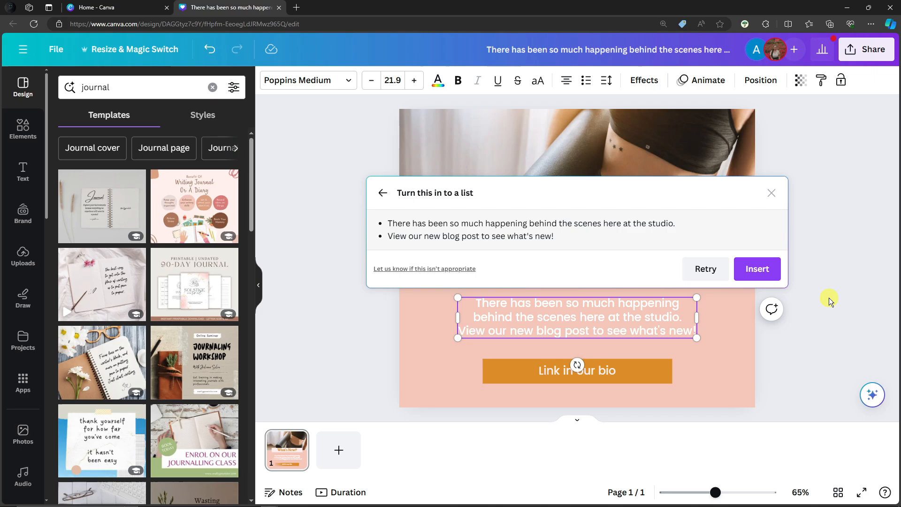
pyautogui.click(756, 269)
# - Color all the bulleted body text under the "What's New?" heading red
pyautogui.click(549, 320)
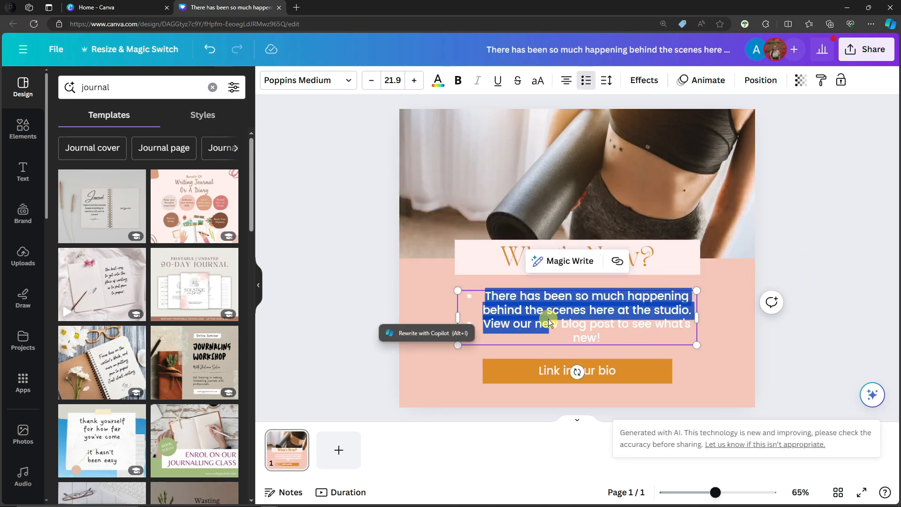
pyautogui.hotkey('ctrl', 'a')
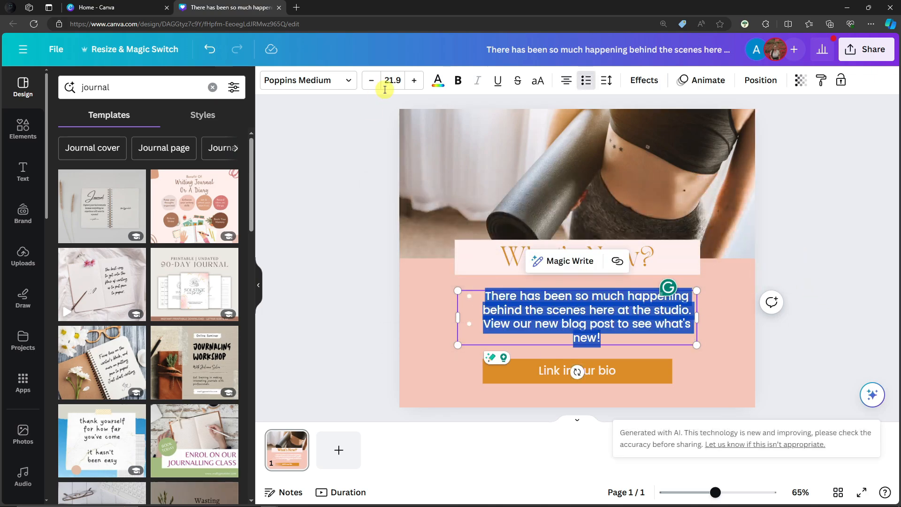
pyautogui.click(437, 79)
pyautogui.click(66, 417)
pyautogui.click(817, 347)
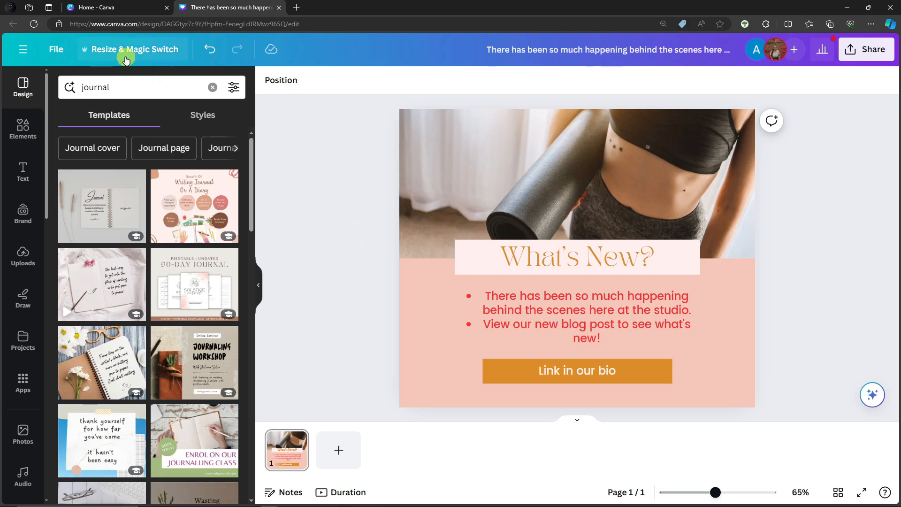
# - Transform the design into a Doc using the Creative blog post suggestion, and open the resulting Doc
pyautogui.click(149, 52)
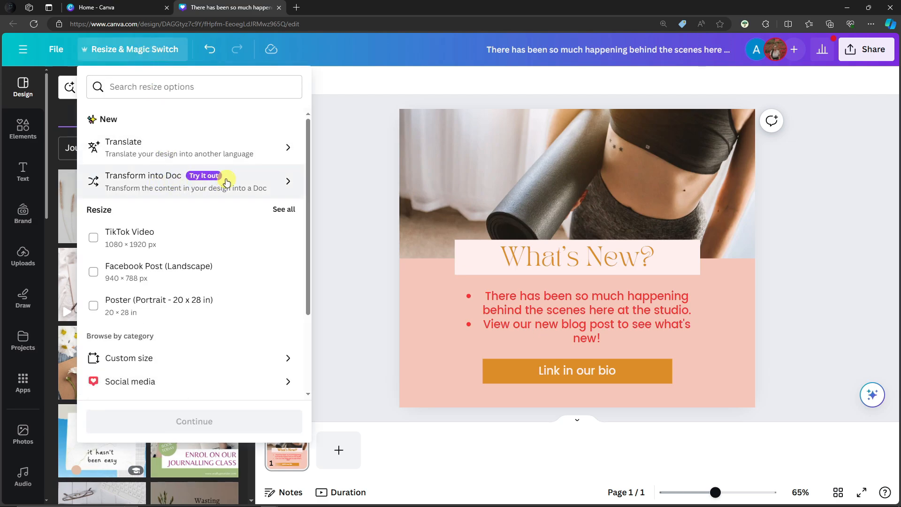
pyautogui.click(200, 186)
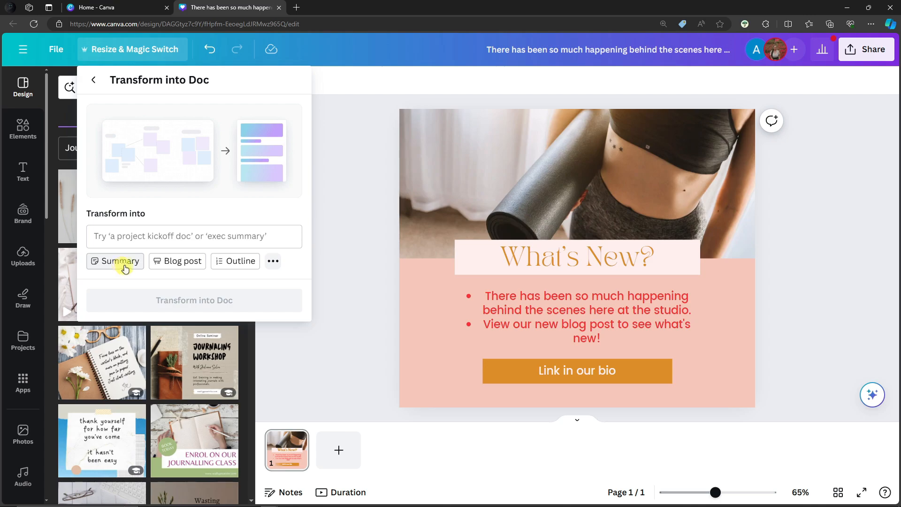
pyautogui.click(271, 263)
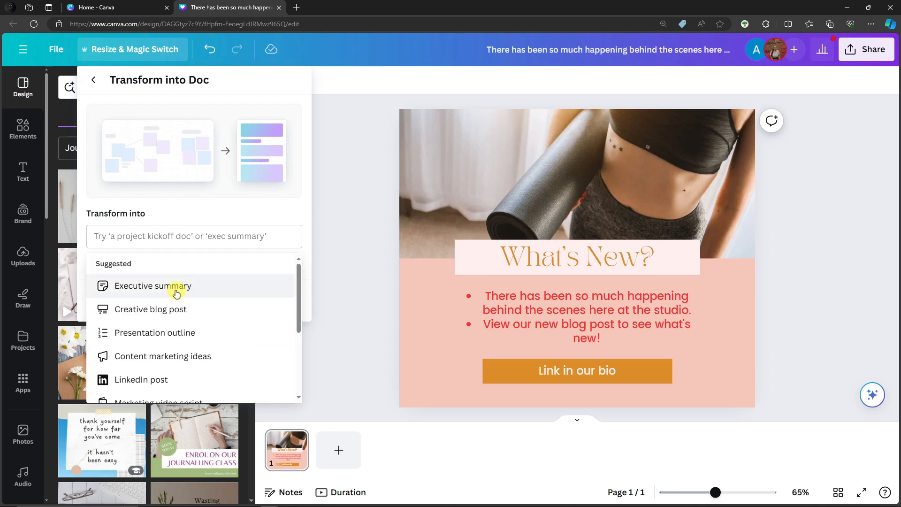
pyautogui.scroll(-1, 177, 294)
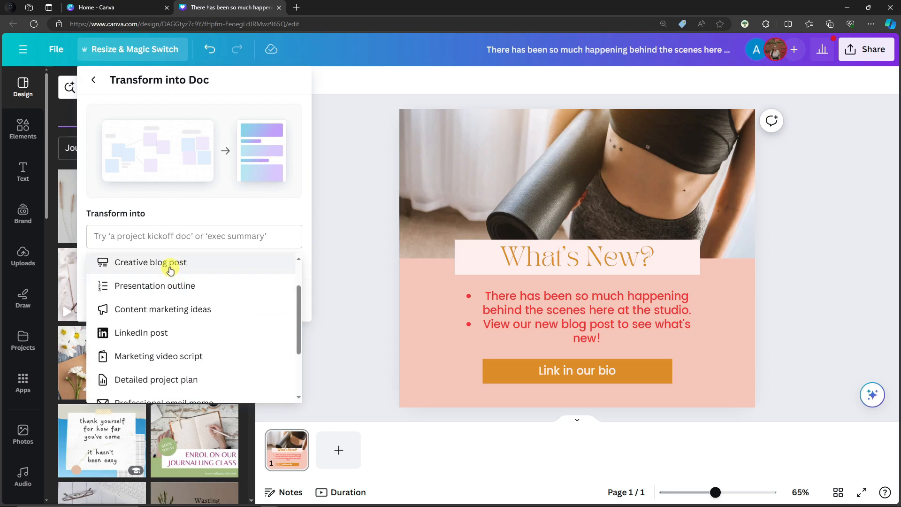
pyautogui.scroll(-3, 178, 338)
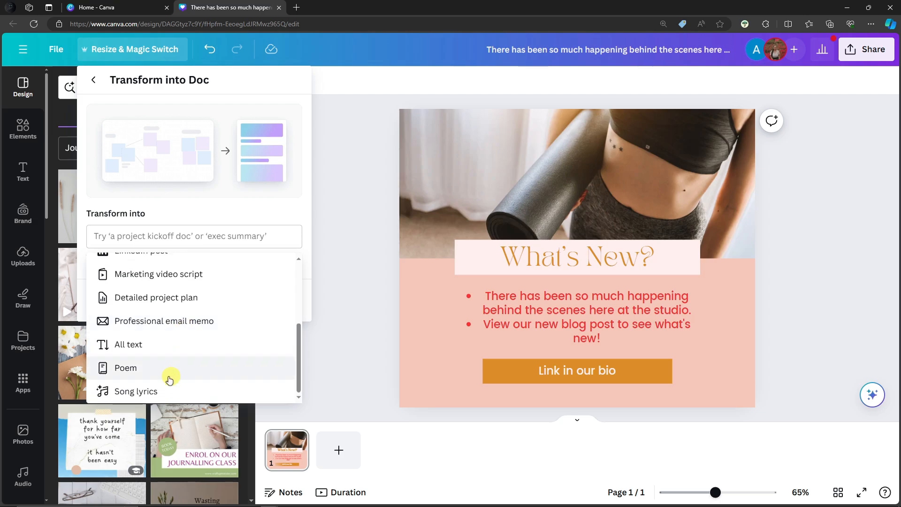
pyautogui.scroll(4, 131, 378)
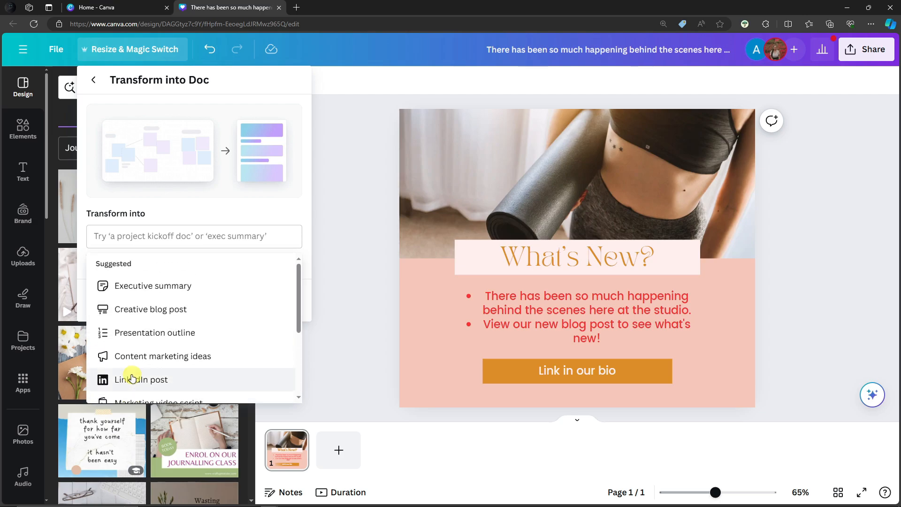
pyautogui.click(149, 312)
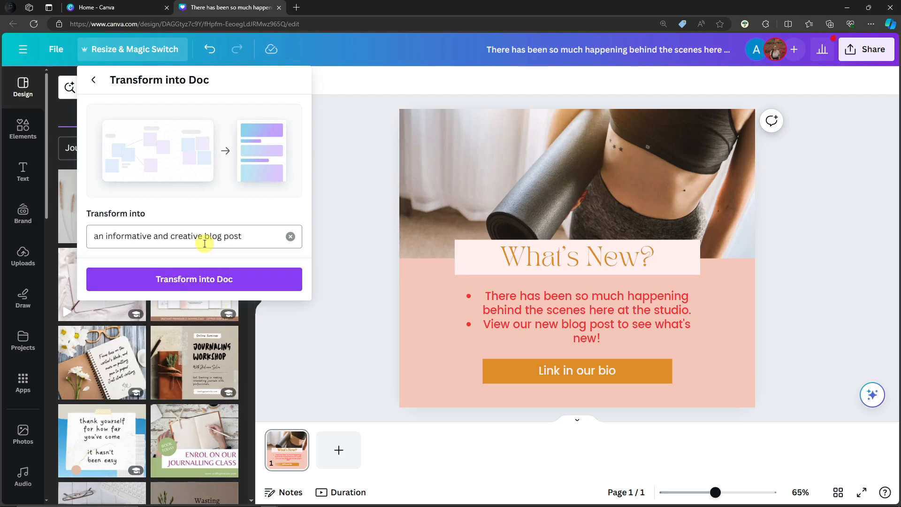
pyautogui.click(248, 279)
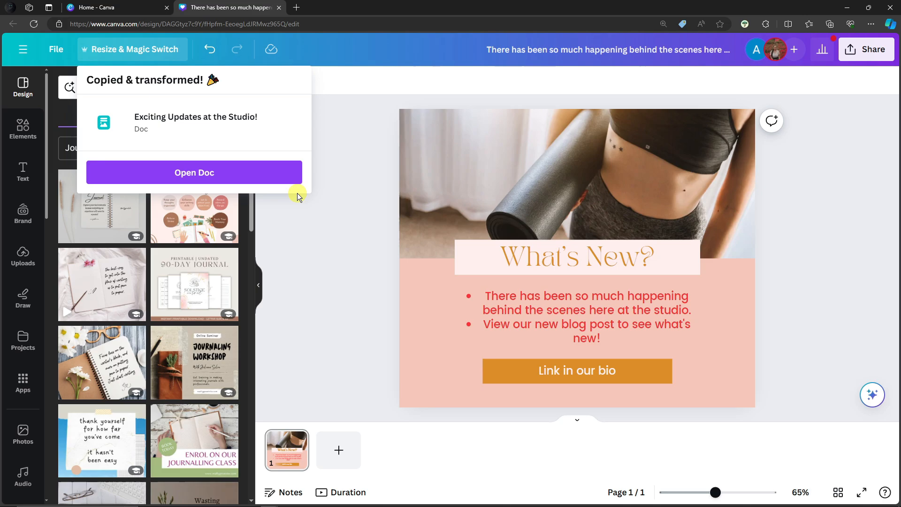
pyautogui.click(197, 175)
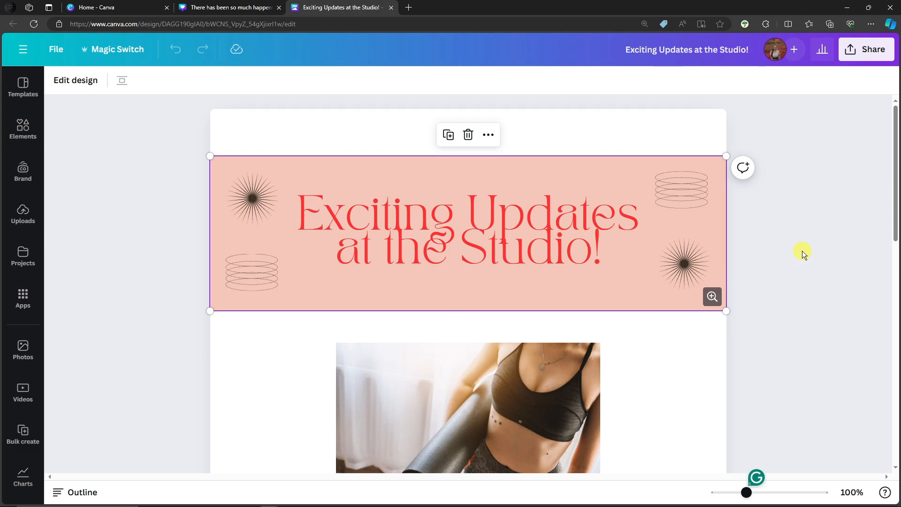
# - Review the generated blog post Doc, examining its banner, photo and text sections down to the closing lines
pyautogui.scroll(-5, 803, 251)
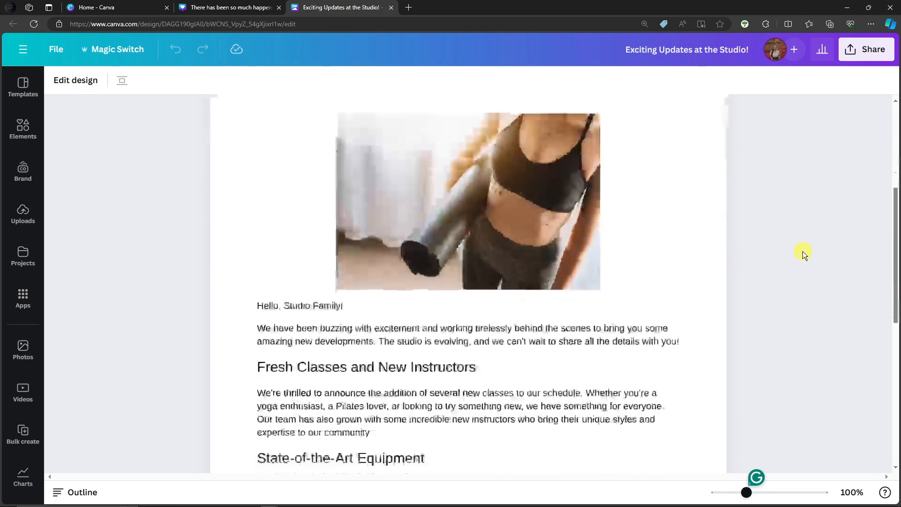
pyautogui.scroll(2, 803, 251)
pyautogui.scroll(-9, 803, 251)
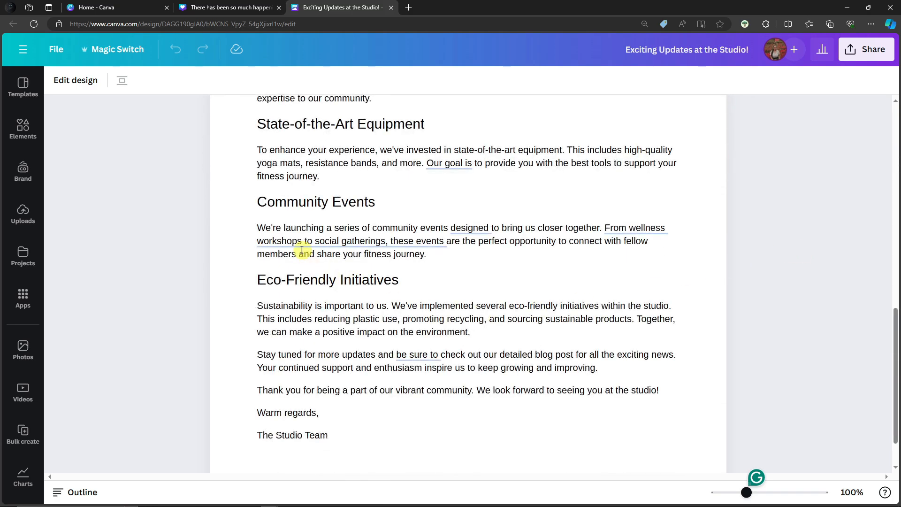
pyautogui.moveTo(258, 201); pyautogui.dragTo(245, 286)
pyautogui.scroll(12, 244, 286)
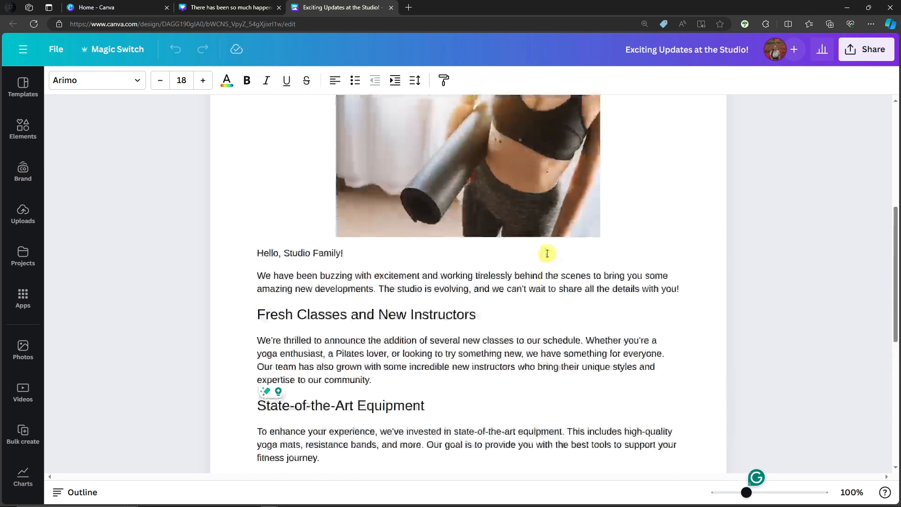
pyautogui.click(336, 199)
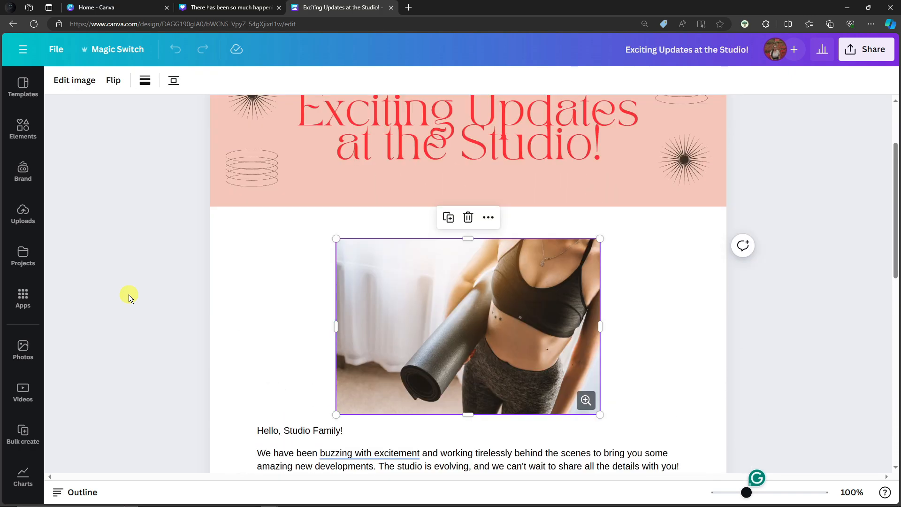
pyautogui.scroll(3, 128, 295)
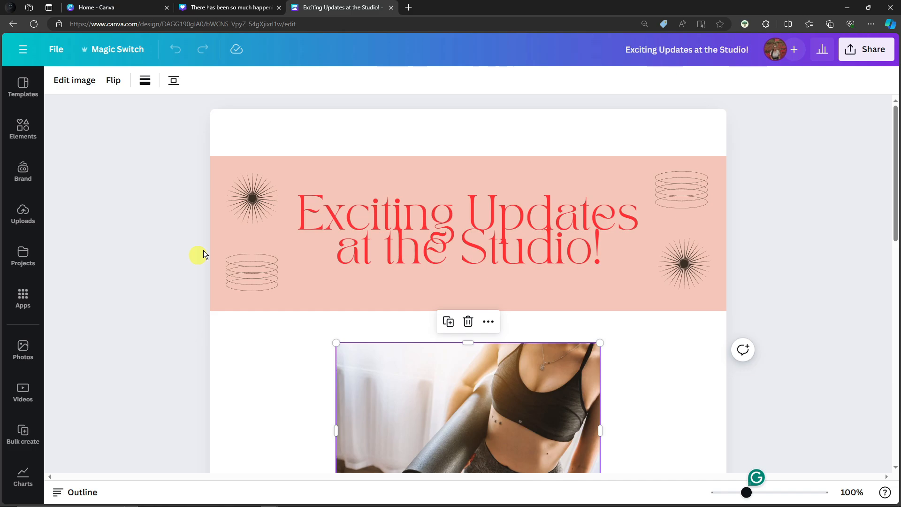
# - Replace the Doc's banner with the purple and yellow "Do what you can" motivational quote template and return to the Doc
pyautogui.click(476, 213)
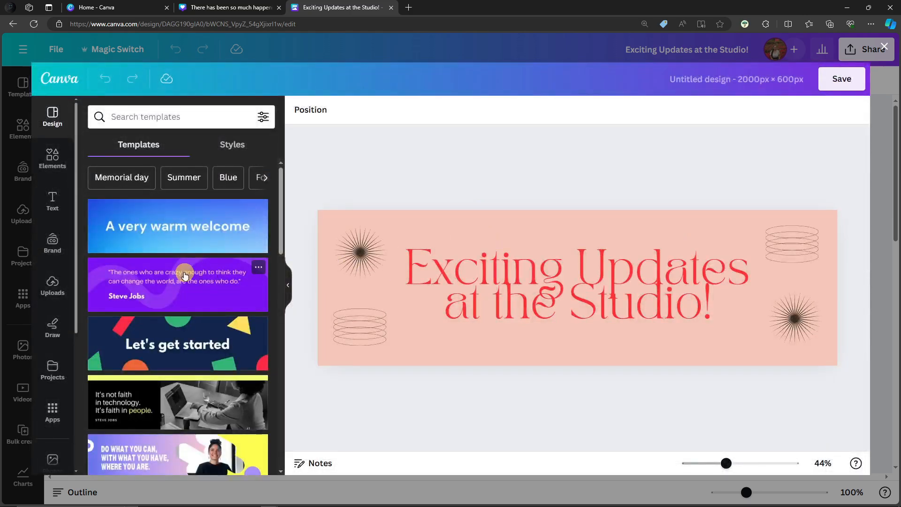
pyautogui.scroll(-3, 197, 216)
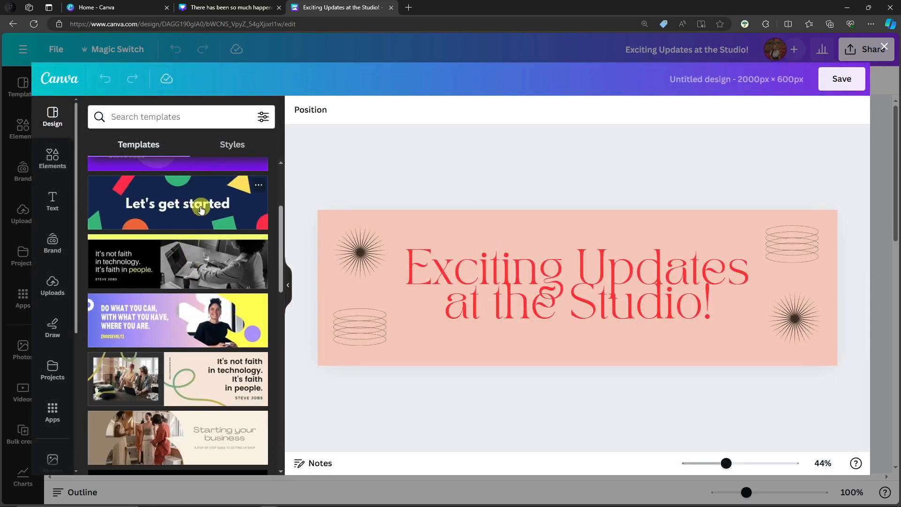
pyautogui.click(184, 318)
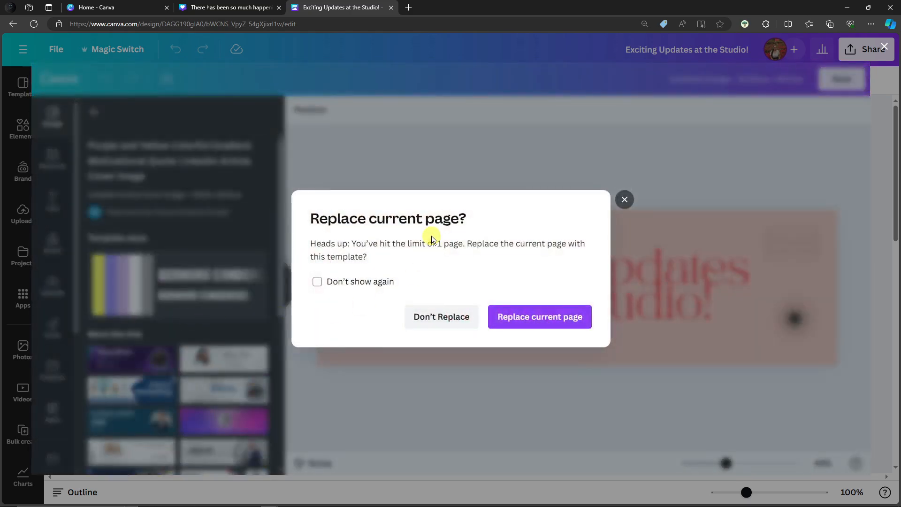
pyautogui.click(565, 316)
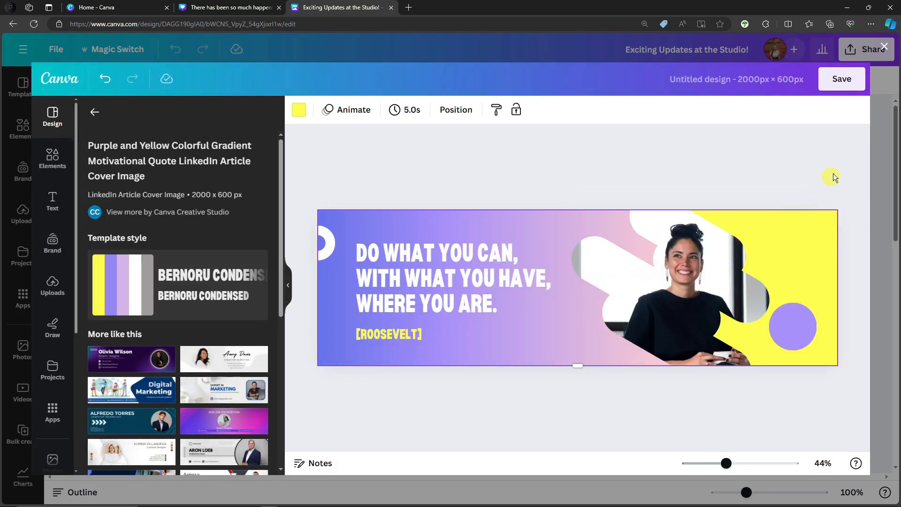
pyautogui.click(885, 47)
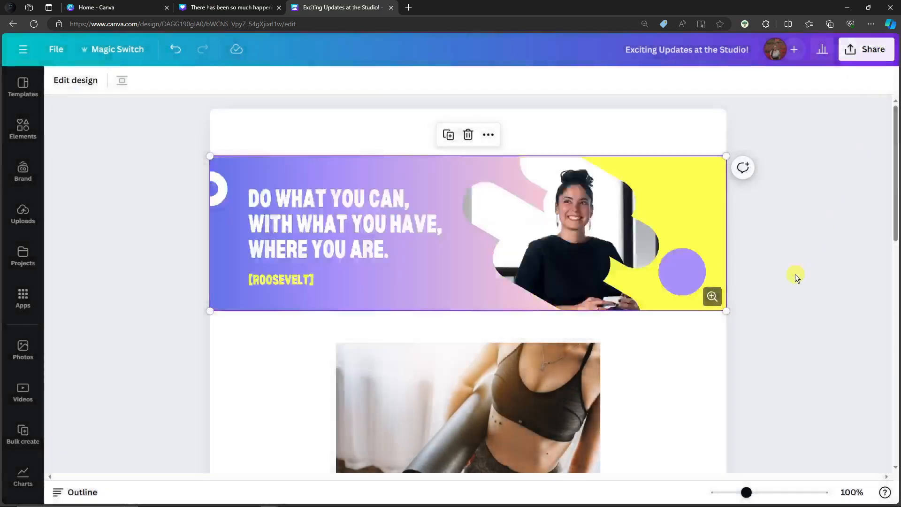
# - Rewrite the paragraph below "Hello, Studio Family!" with Magic Write's More fun option
pyautogui.scroll(-1, 789, 334)
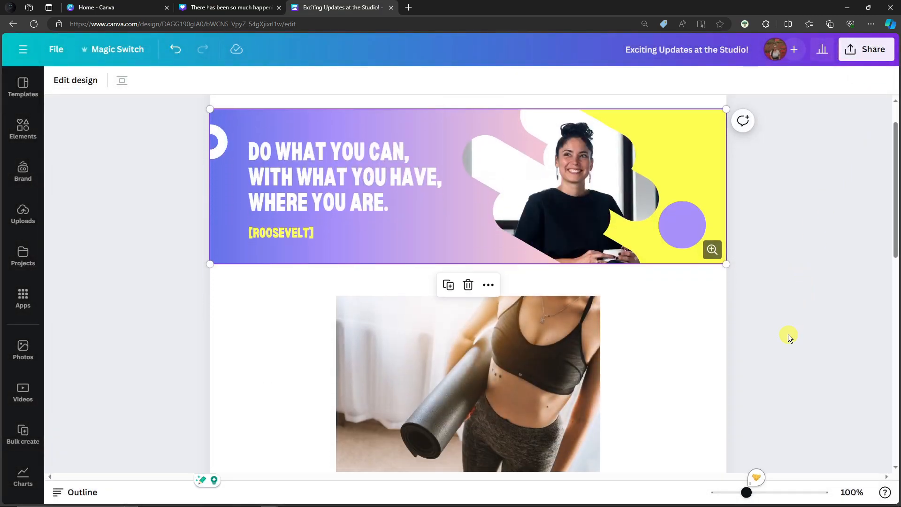
pyautogui.scroll(-8, 787, 334)
pyautogui.click(458, 268)
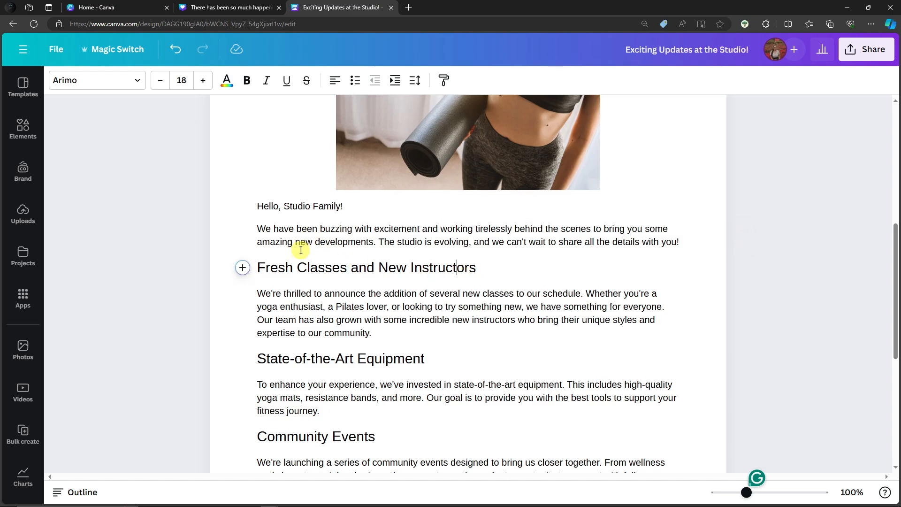
pyautogui.moveTo(257, 229); pyautogui.dragTo(692, 244)
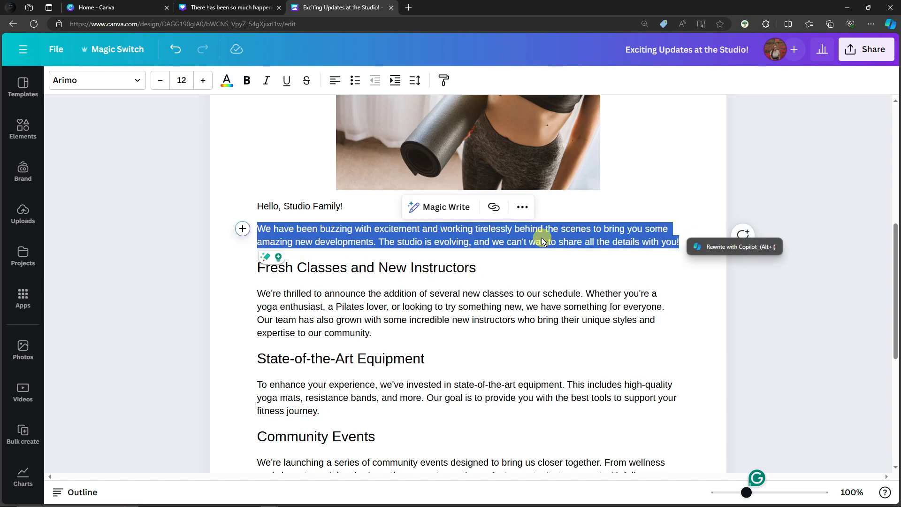
pyautogui.click(457, 209)
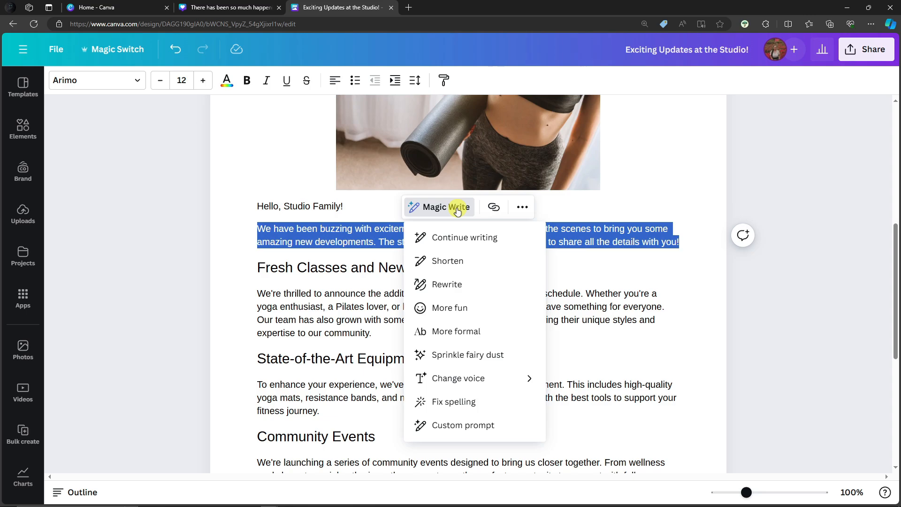
pyautogui.click(473, 314)
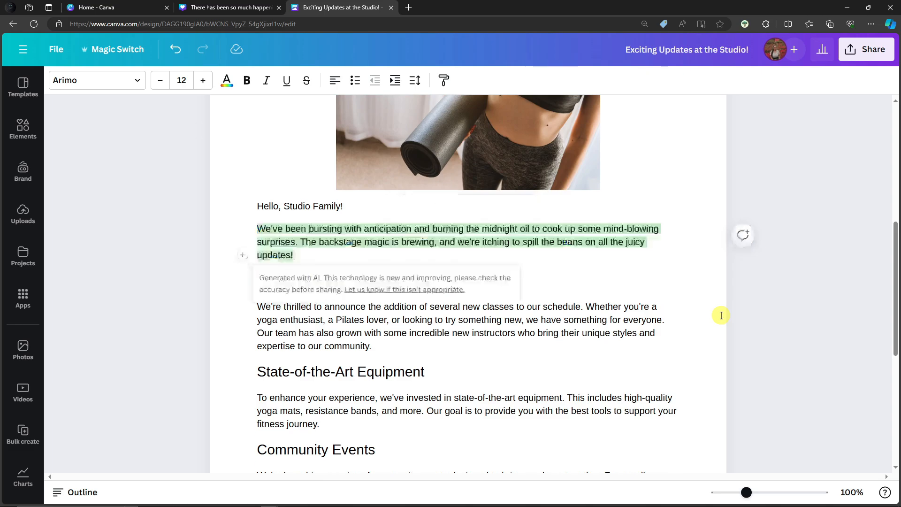
# - Color the text red from the rewritten opening paragraph through "This includes" in the State-of-the-Art Equipment section
pyautogui.click(305, 248)
pyautogui.tripleClick(306, 248)
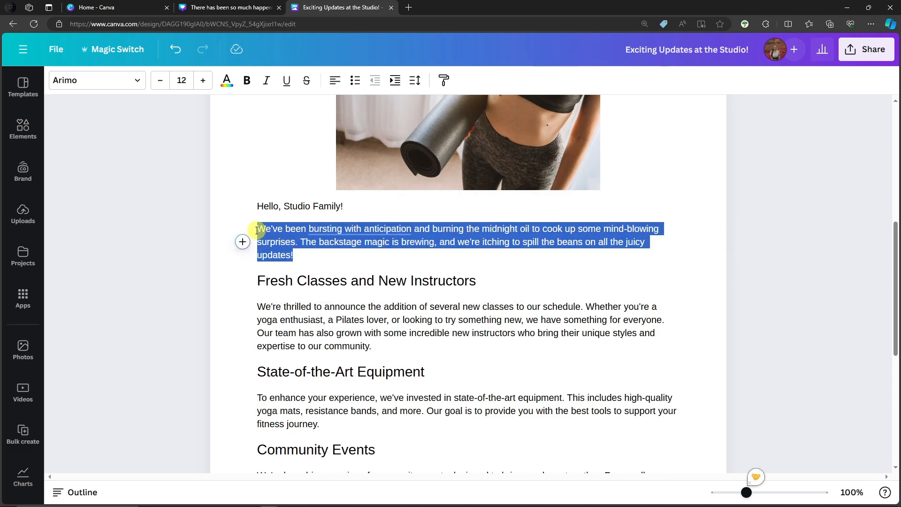
pyautogui.click(471, 336)
pyautogui.moveTo(249, 225); pyautogui.dragTo(624, 398)
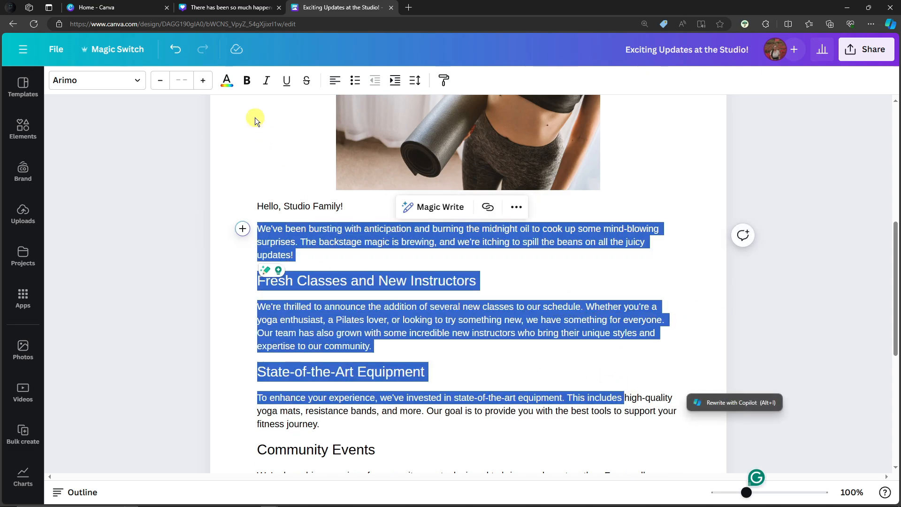
pyautogui.click(227, 80)
pyautogui.click(69, 346)
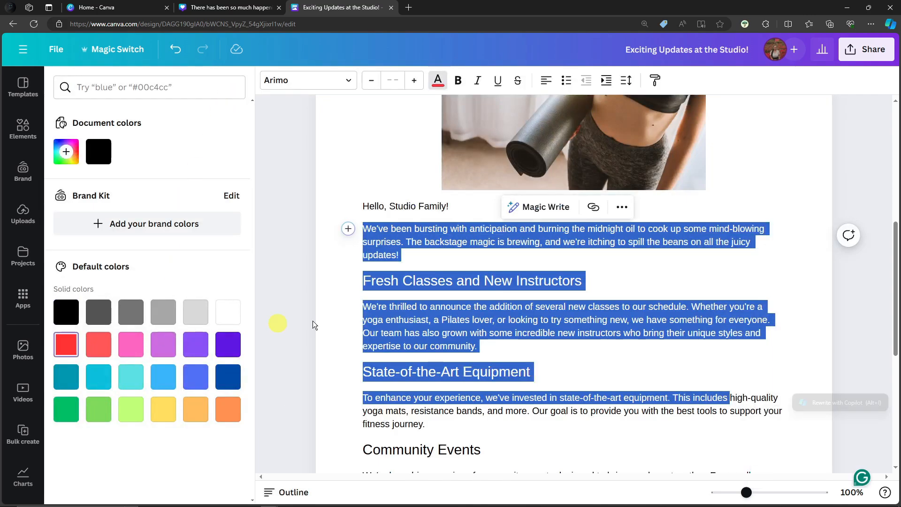
pyautogui.doubleClick(651, 306)
pyautogui.click(519, 351)
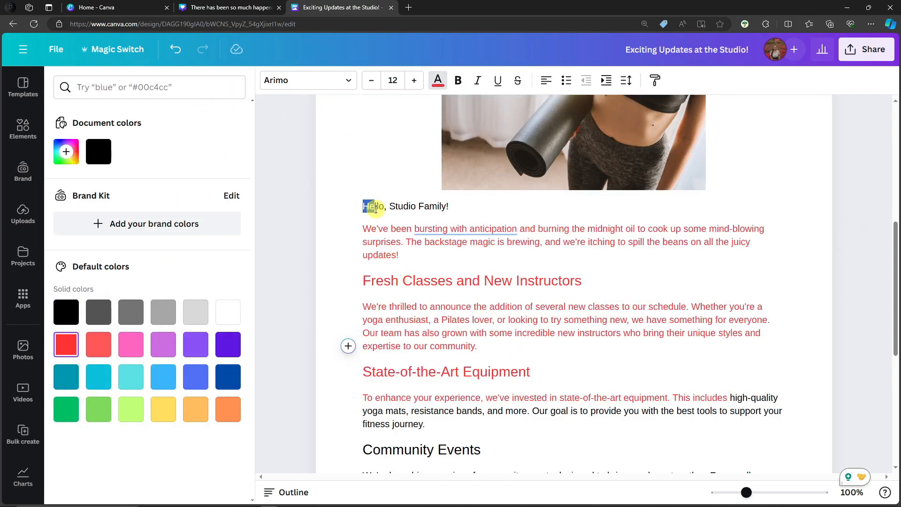
pyautogui.moveTo(364, 206); pyautogui.dragTo(469, 206)
pyautogui.click(349, 81)
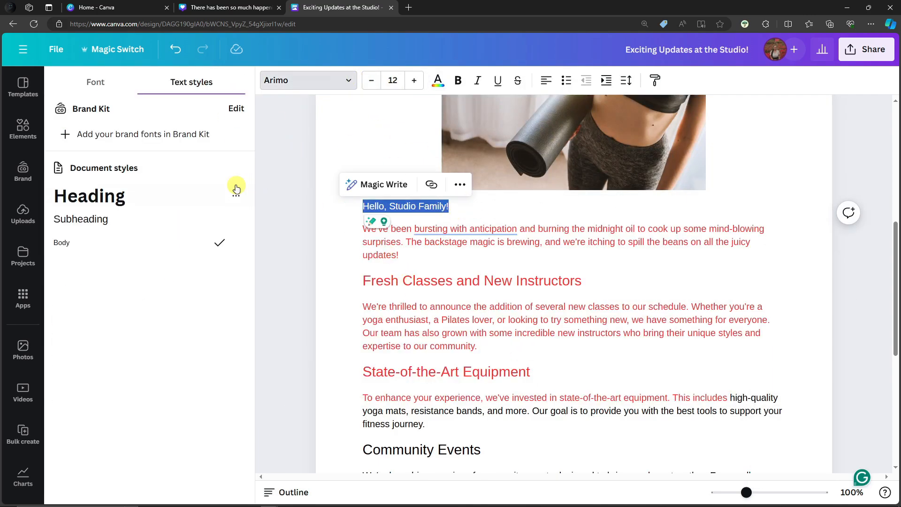
pyautogui.click(334, 122)
pyautogui.click(368, 231)
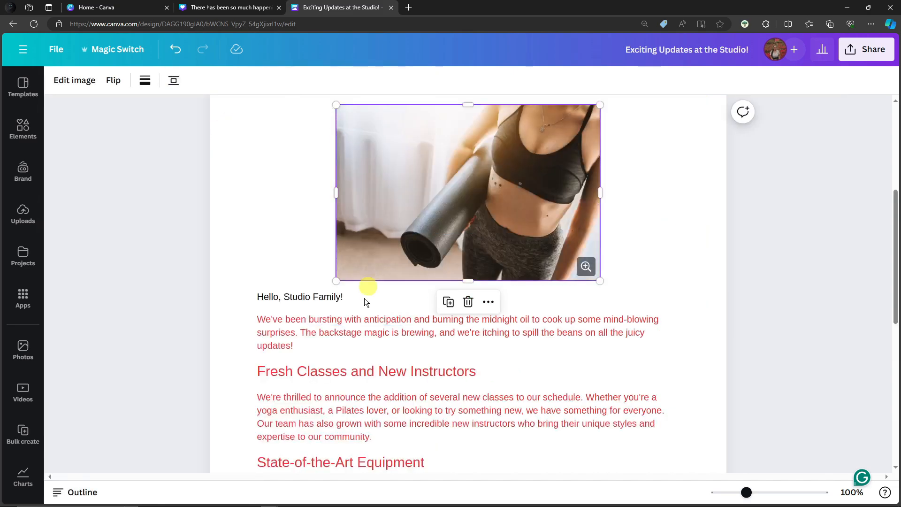
# - Make the "Hello, Studio Family!" greeting bold, italic and underlined
pyautogui.moveTo(261, 297); pyautogui.dragTo(357, 294)
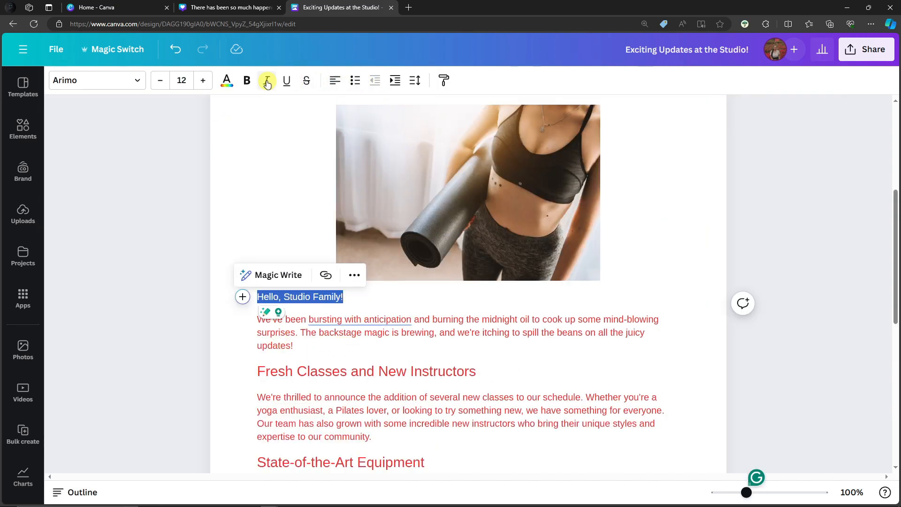
pyautogui.click(247, 80)
pyautogui.click(262, 83)
pyautogui.click(286, 81)
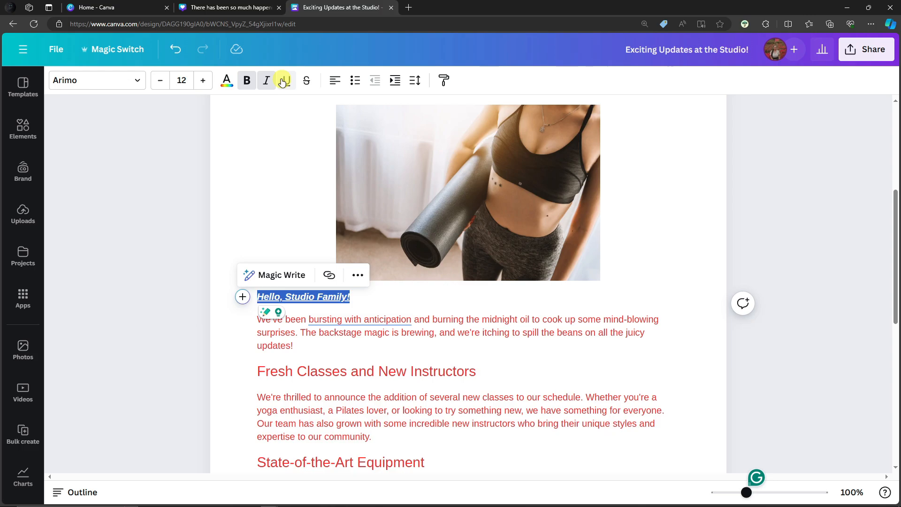
# - Add strikethrough to the "Hello, Studio Family!" greeting and look over the Doc down to its closing lines
pyautogui.click(306, 81)
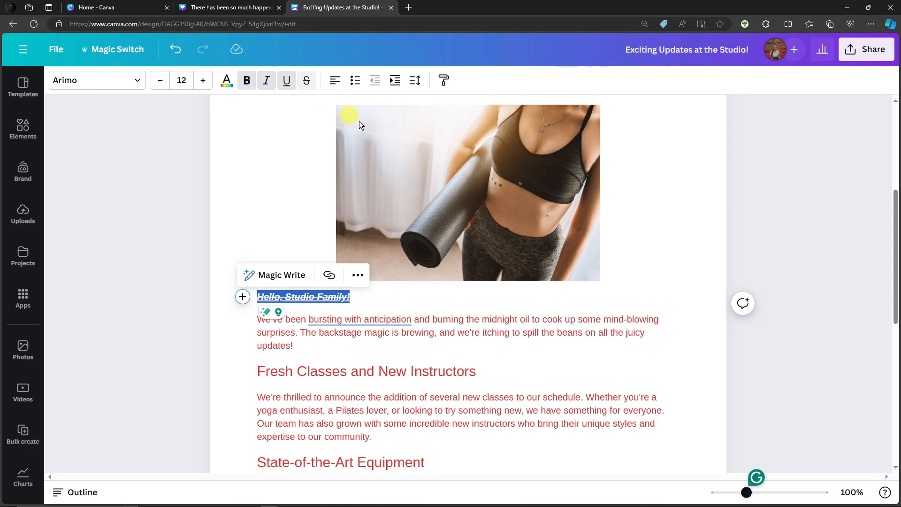
pyautogui.click(601, 362)
pyautogui.scroll(5, 578, 352)
pyautogui.scroll(-12, 579, 352)
pyautogui.scroll(-2, 579, 352)
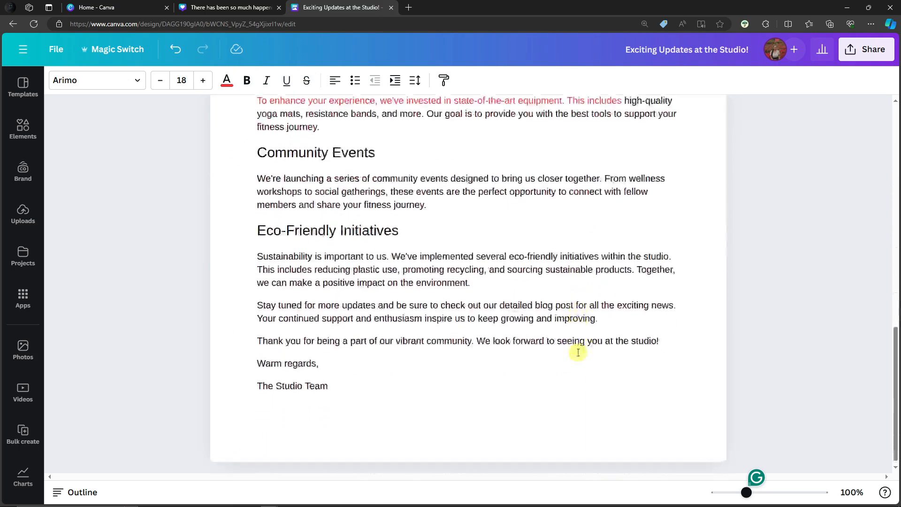
pyautogui.scroll(15, 580, 350)
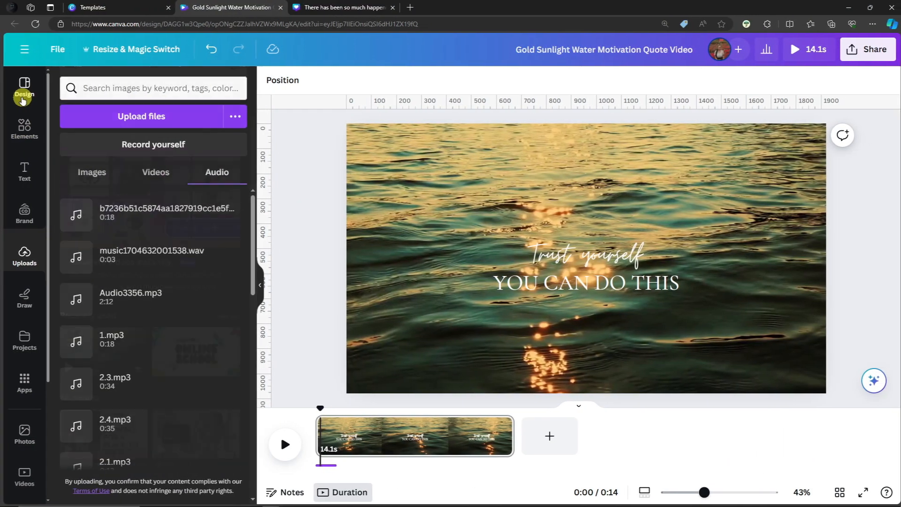
# - Show the video templates and inspect the background water clip in the Gold Sunlight Water Motivation Quote Video
pyautogui.click(48, 87)
pyautogui.click(474, 194)
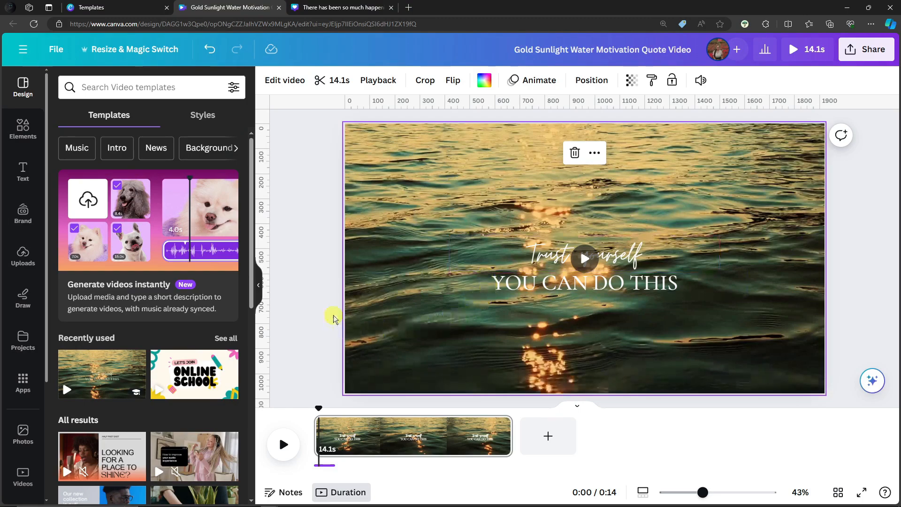
pyautogui.scroll(-1, 305, 310)
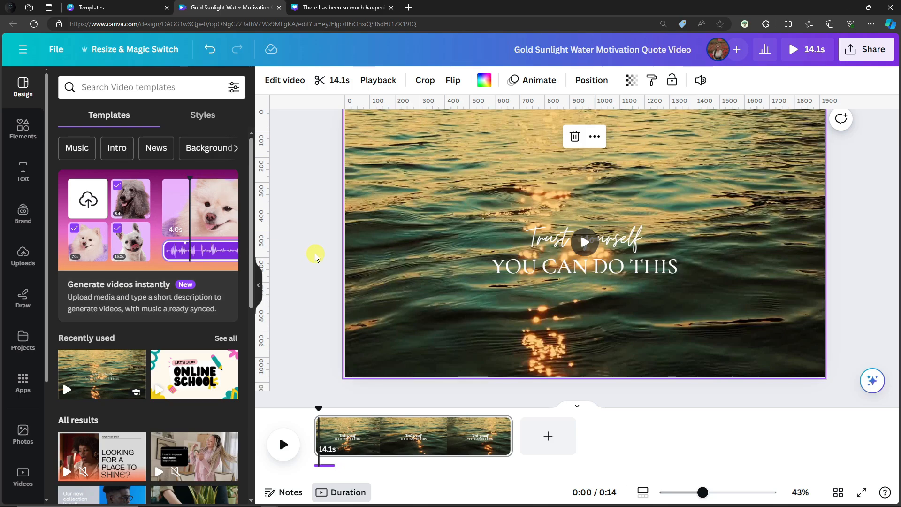
pyautogui.click(322, 353)
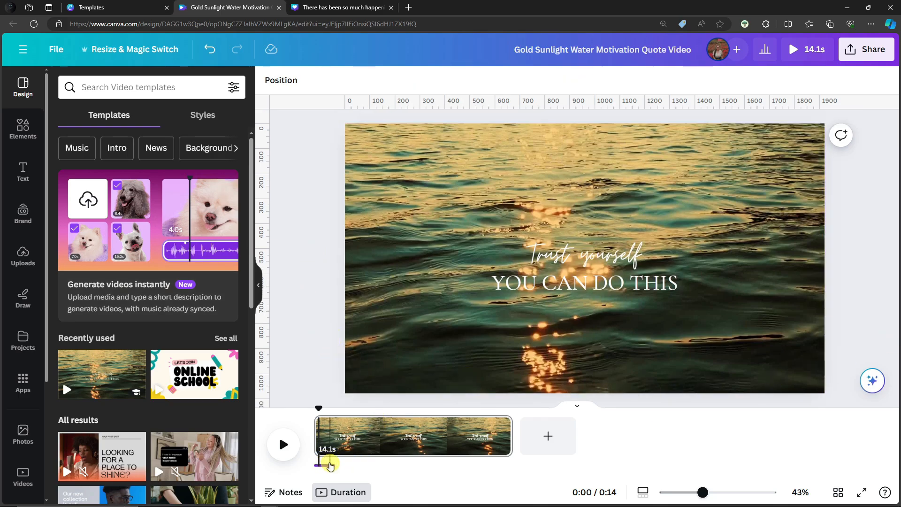
# - Check the volume setting of the video's audio track and try to apply Beat Sync to it
pyautogui.click(328, 465)
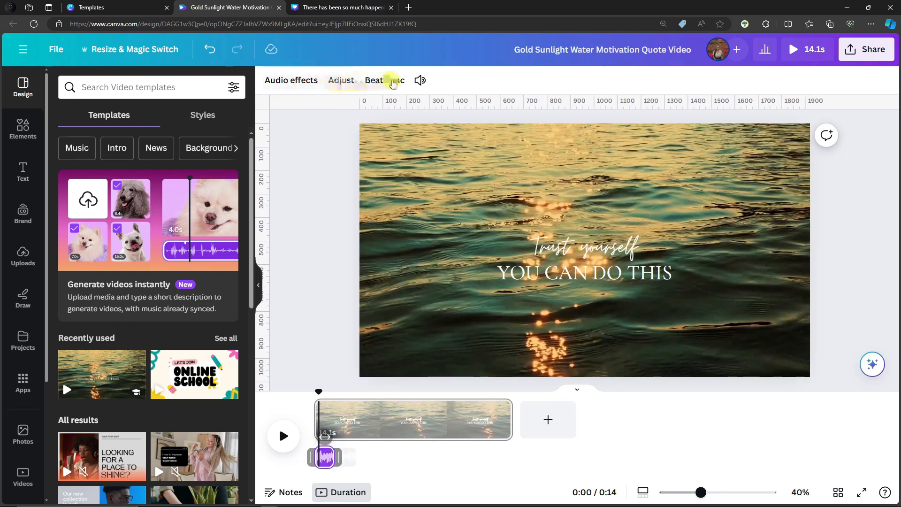
pyautogui.click(420, 81)
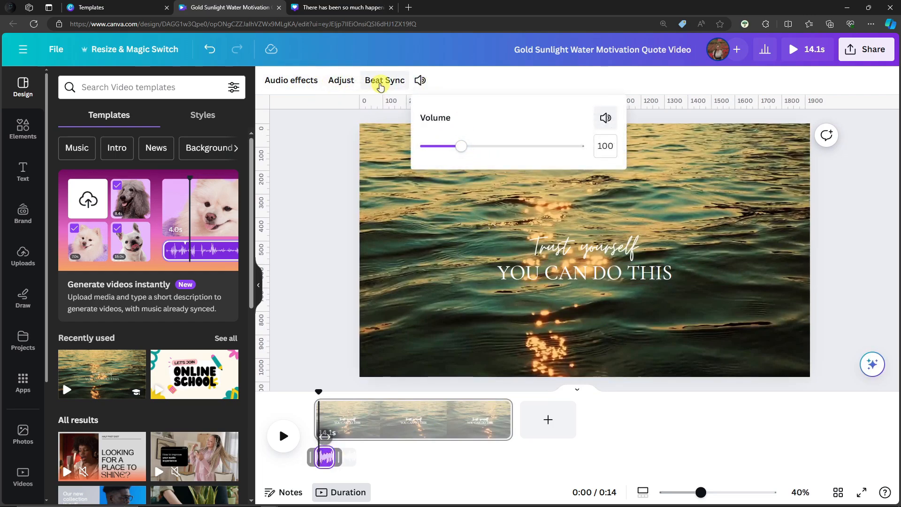
pyautogui.click(384, 80)
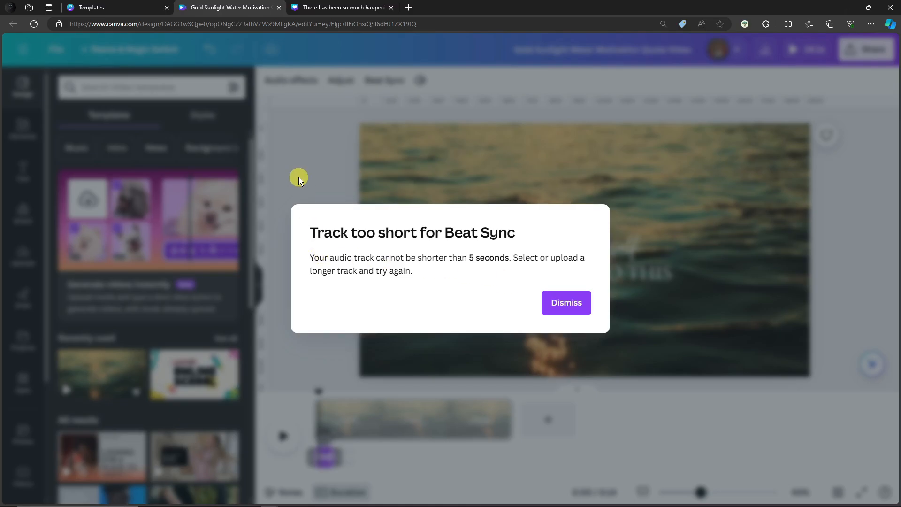
pyautogui.click(578, 305)
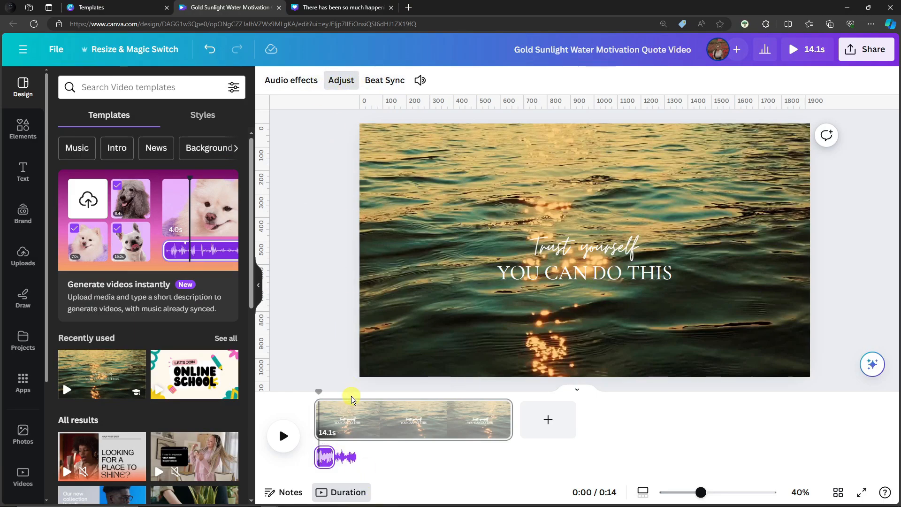
# - Examine how the audio track's playing section is adjusted and which fade in and fade out effects it offers
pyautogui.moveTo(347, 457)
pyautogui.mouseDown()
pyautogui.moveTo(325, 457)
pyautogui.moveTo(357, 459)
pyautogui.moveTo(324, 460)
pyautogui.moveTo(359, 467)
pyautogui.mouseUp()
pyautogui.click(301, 259)
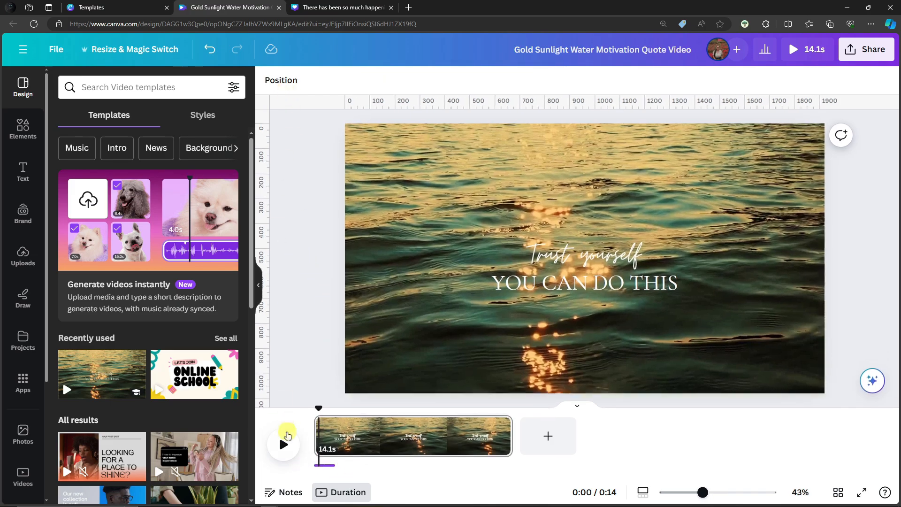
pyautogui.click(327, 459)
pyautogui.click(289, 81)
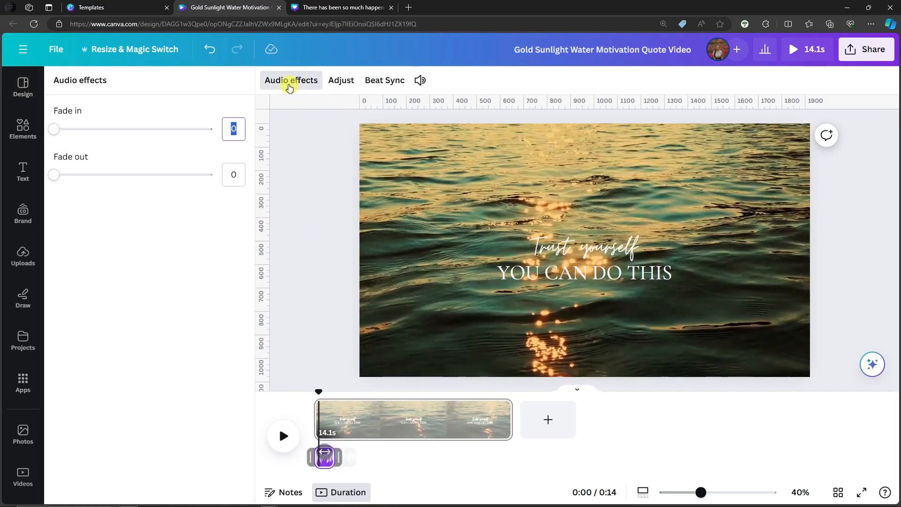
pyautogui.click(336, 156)
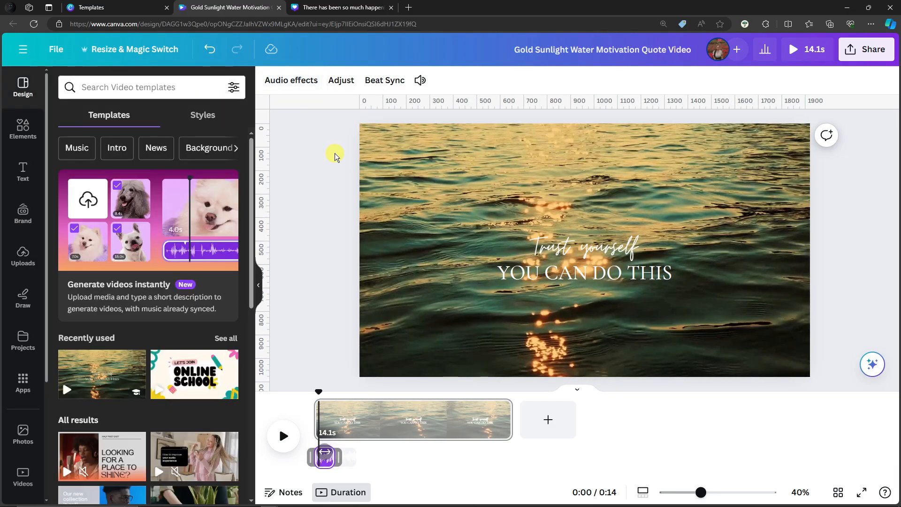
# - Examine the video editing tools for the background water clip, including its Highlights
pyautogui.click(452, 155)
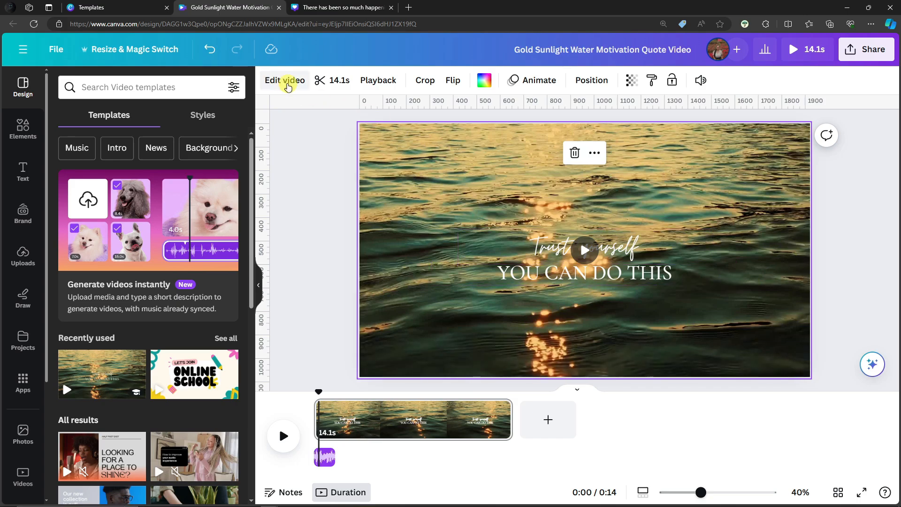
pyautogui.click(288, 83)
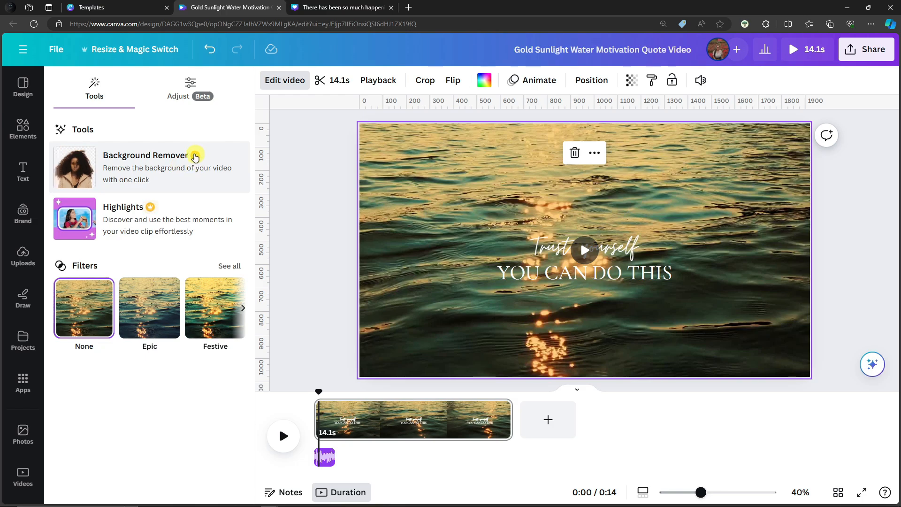
pyautogui.click(108, 215)
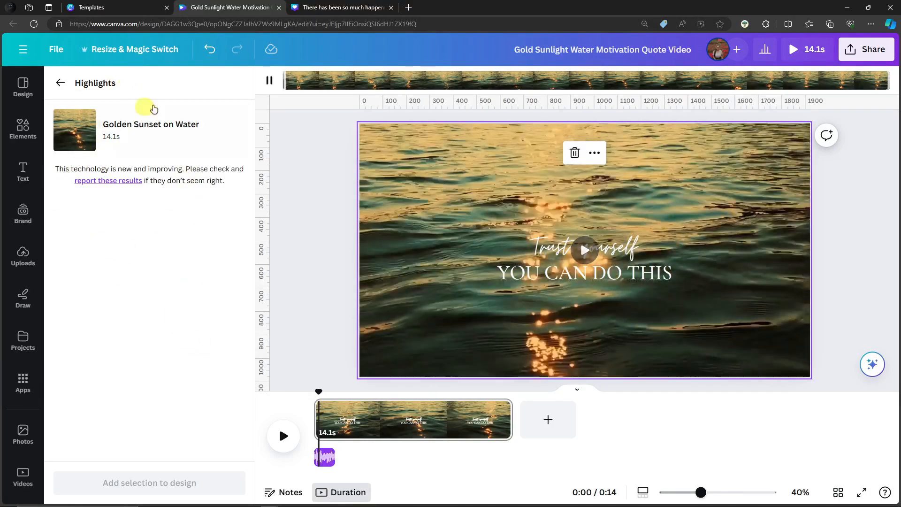
pyautogui.click(61, 82)
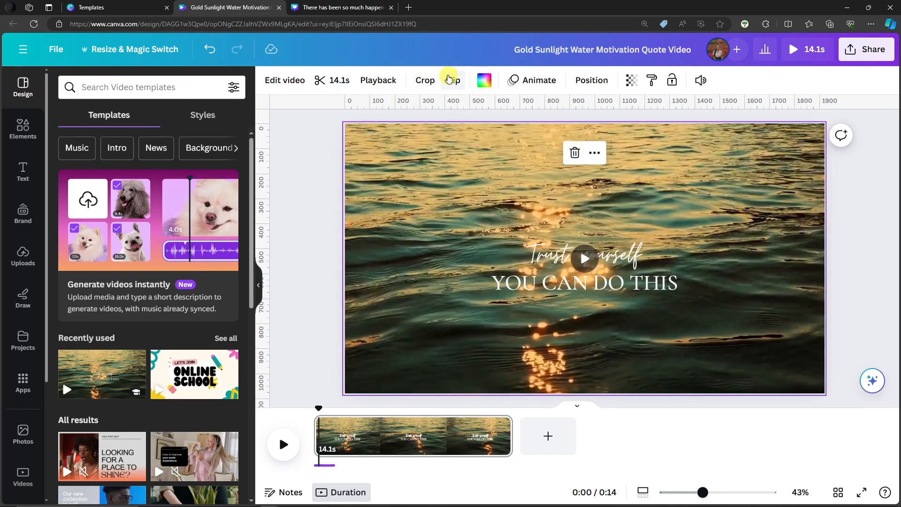
# - Examine the background clip's Animate, Flip, Position, Playback and trim options, leaving the trim as it is
pyautogui.click(518, 80)
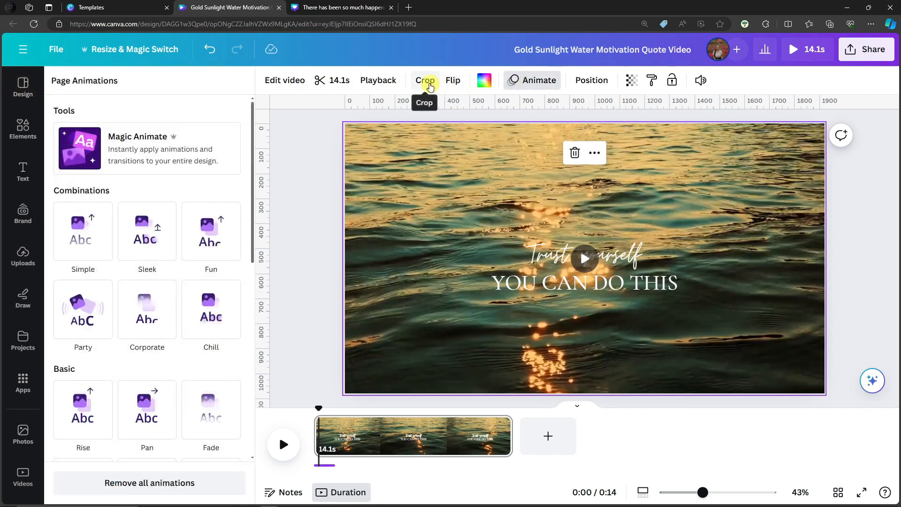
pyautogui.click(453, 80)
pyautogui.click(577, 81)
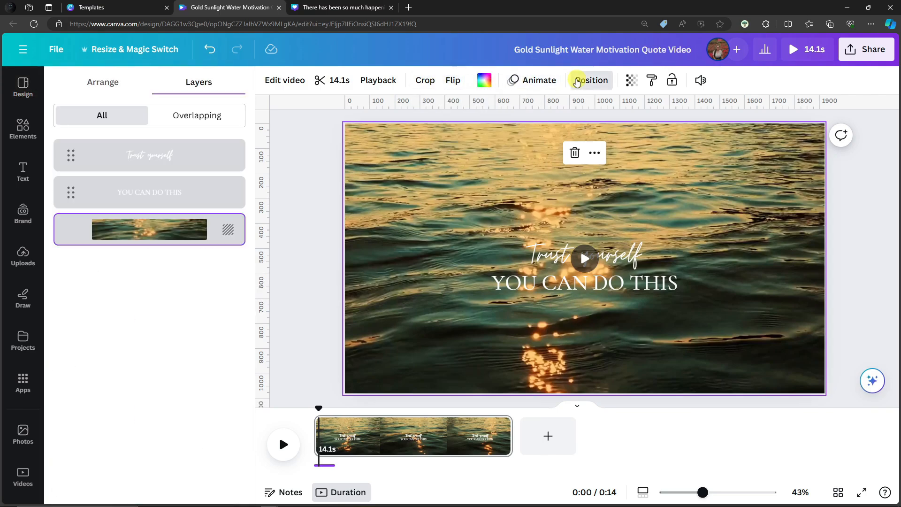
pyautogui.click(376, 80)
pyautogui.click(342, 81)
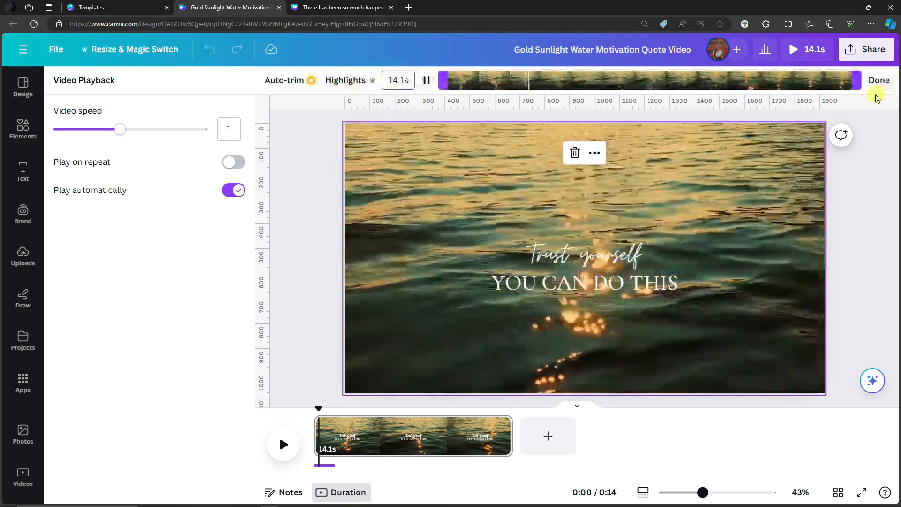
pyautogui.click(879, 80)
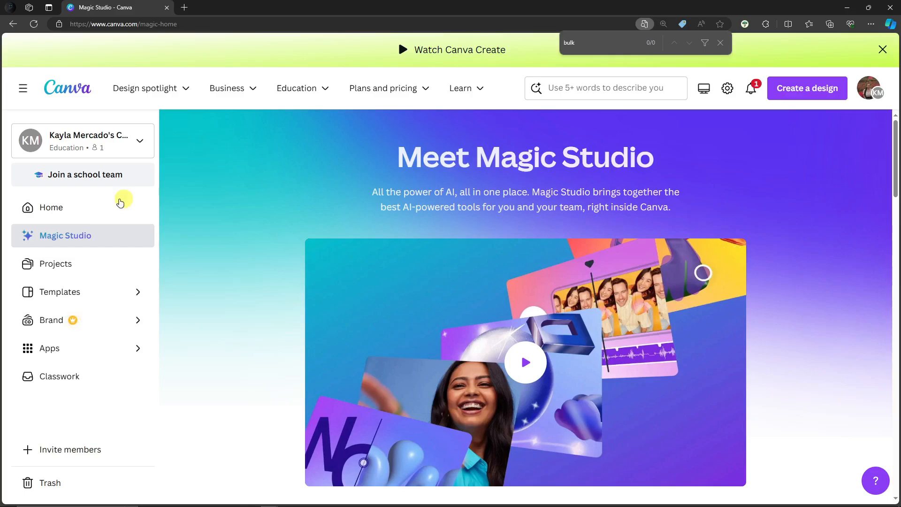
# - Look through the Magic Studio page, covering Magic Design, Magic Write, the content transformation tools and the AI apps carousel
pyautogui.scroll(-5, 272, 216)
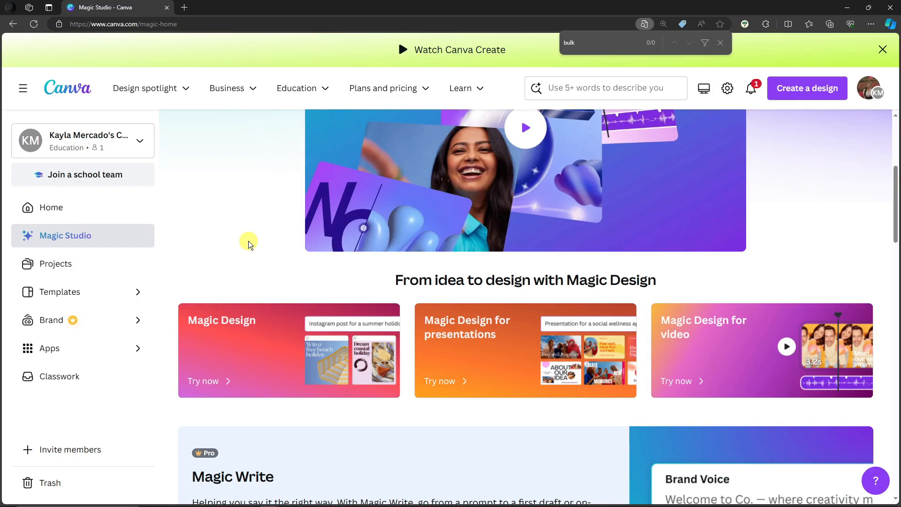
pyautogui.scroll(-3, 249, 242)
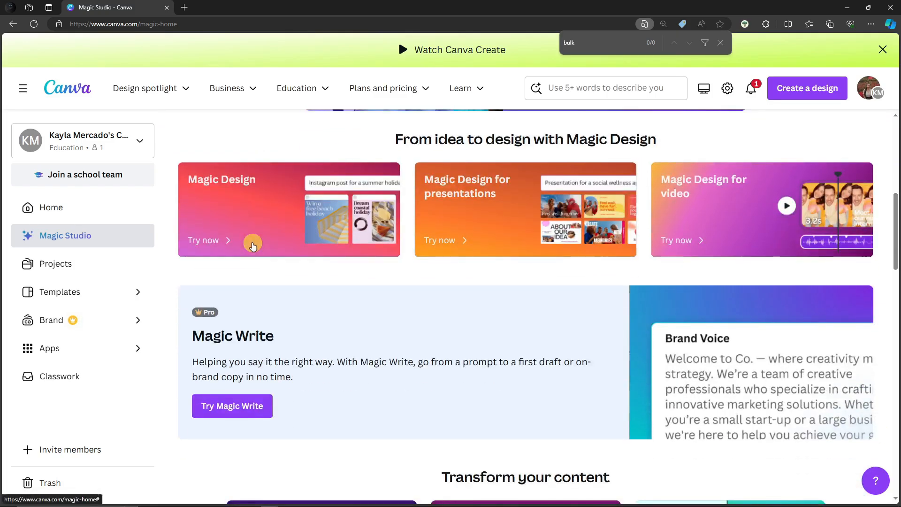
pyautogui.scroll(-5, 312, 312)
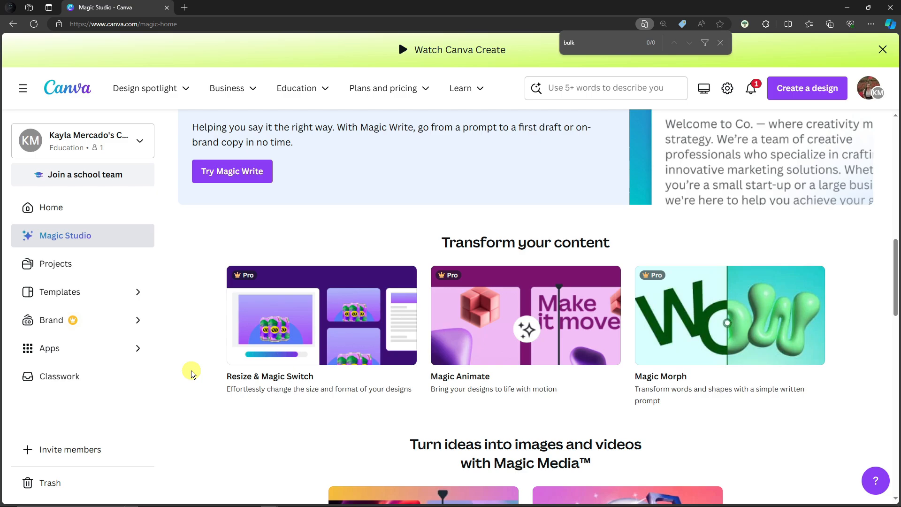
pyautogui.scroll(9, 376, 398)
pyautogui.scroll(-5, 383, 397)
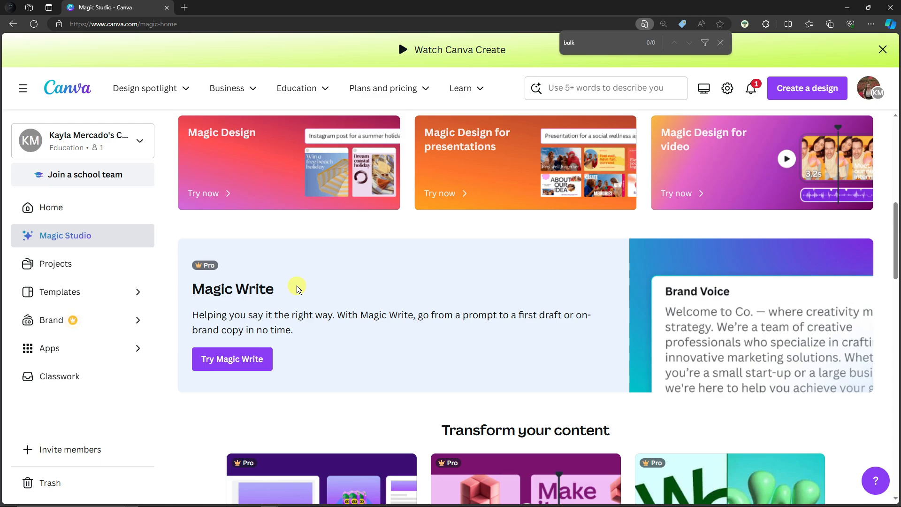
pyautogui.scroll(-18, 297, 288)
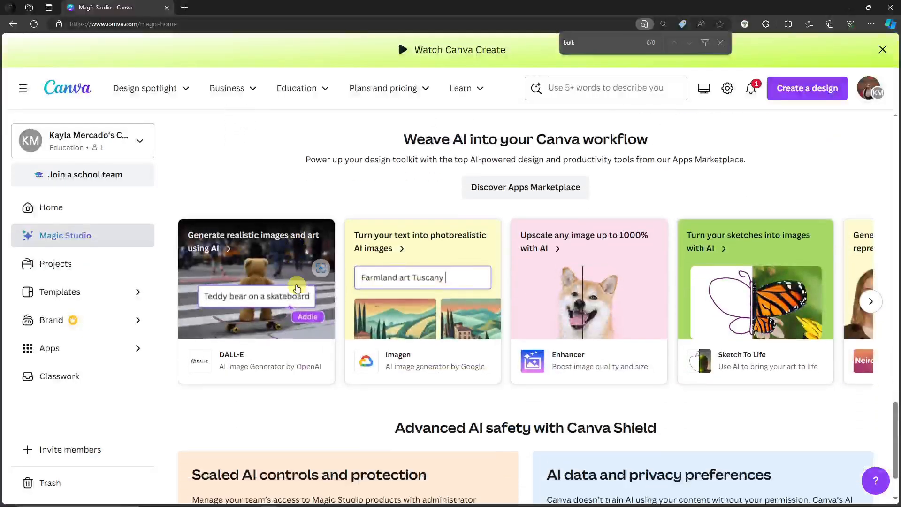
pyautogui.scroll(-2, 296, 288)
pyautogui.scroll(1, 463, 331)
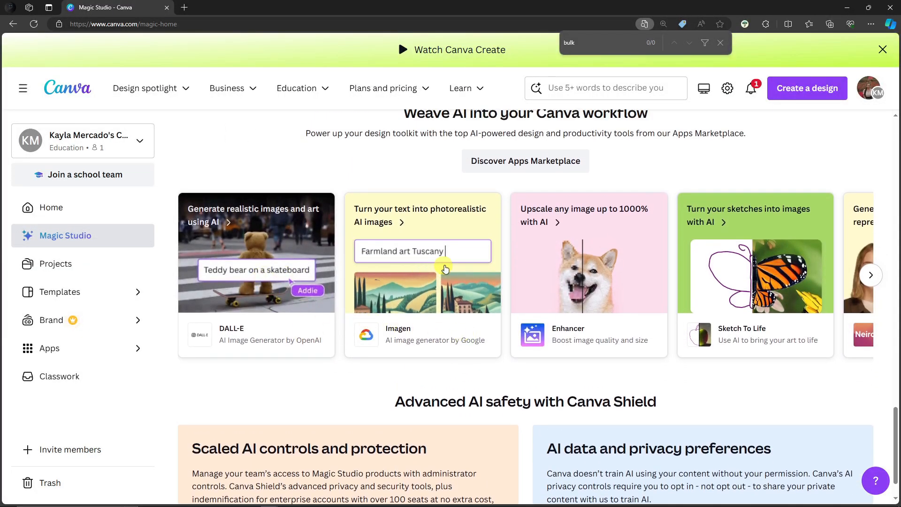
pyautogui.click(873, 276)
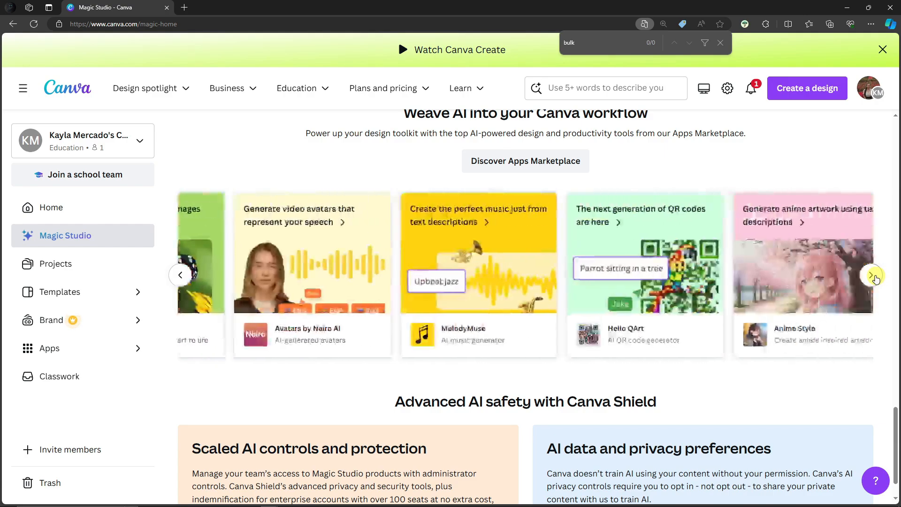
pyautogui.click(875, 277)
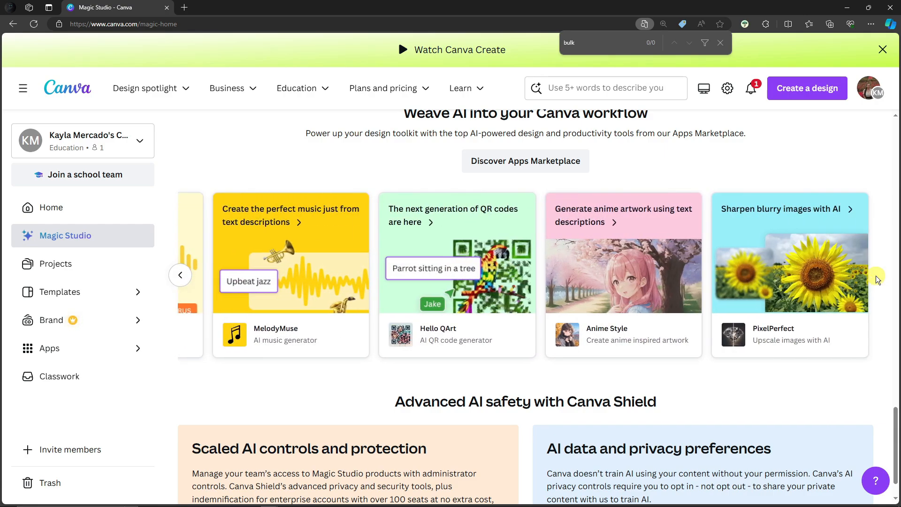
pyautogui.scroll(7, 511, 403)
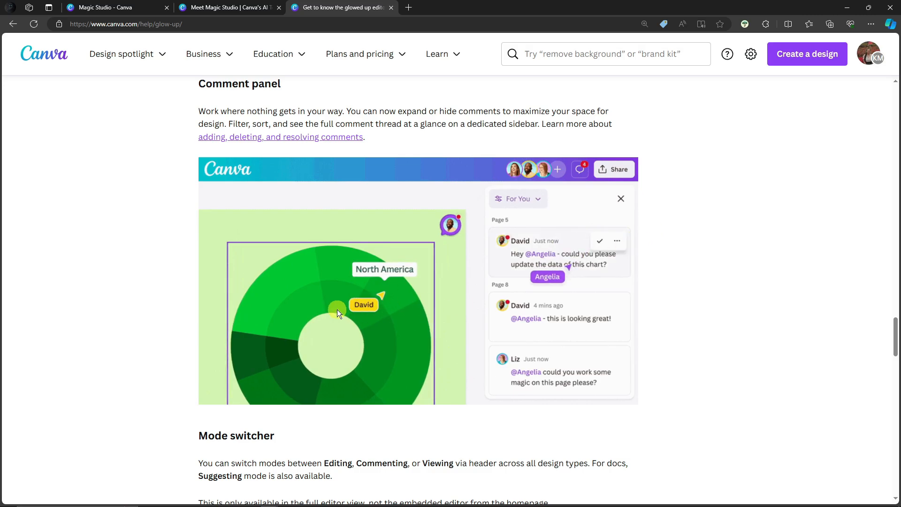
# - Read through the help article on the glowed up editor, from the side panel section to the mobile actions
pyautogui.scroll(6, 371, 324)
pyautogui.scroll(15, 387, 331)
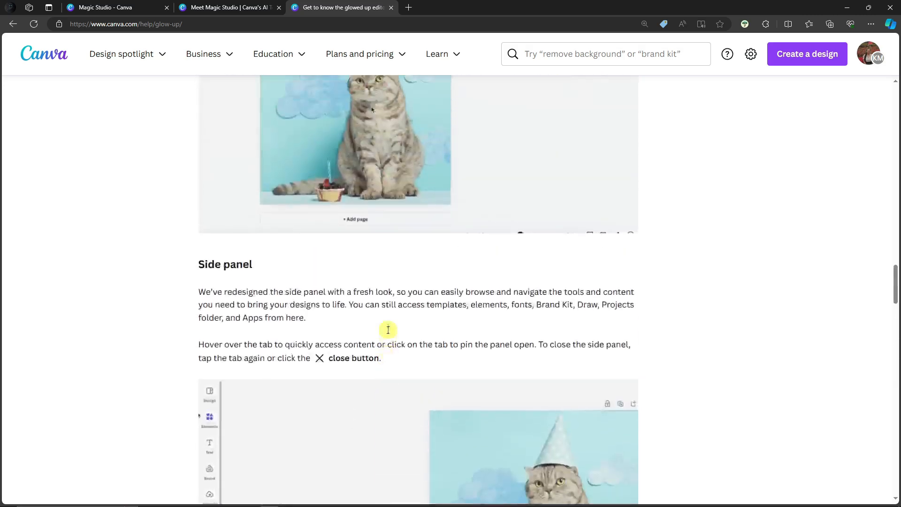
pyautogui.scroll(-20, 390, 334)
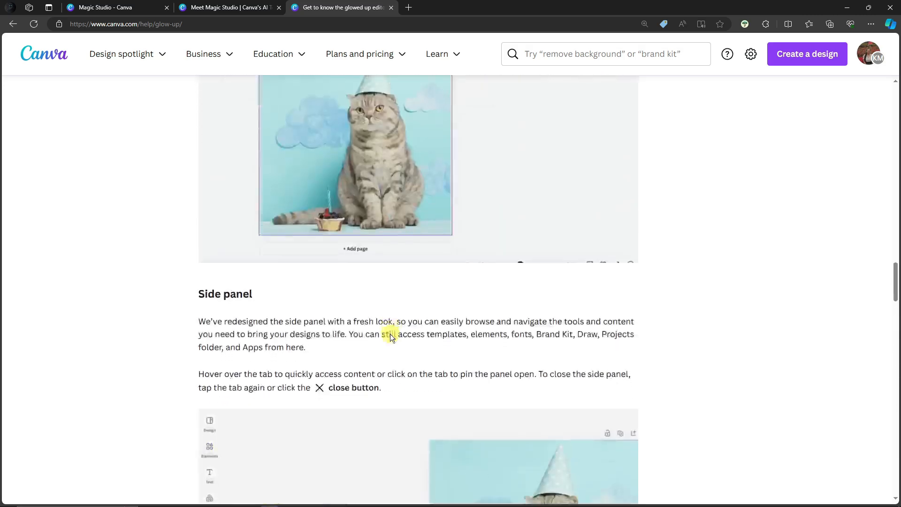
pyautogui.scroll(-18, 390, 334)
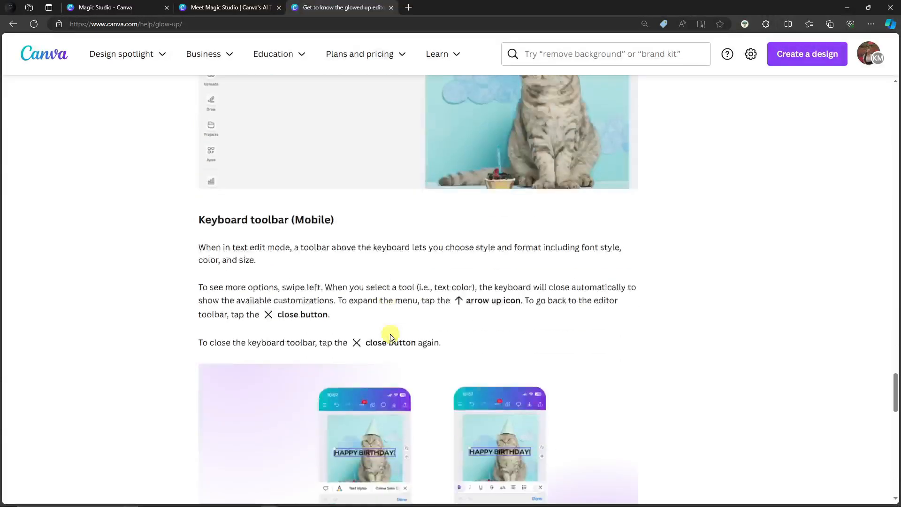
pyautogui.scroll(-10, 391, 334)
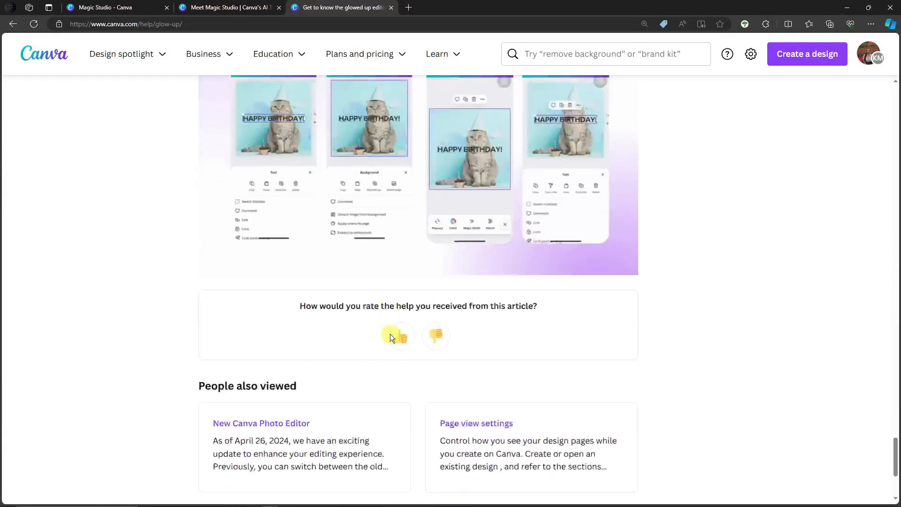
pyautogui.scroll(20, 390, 336)
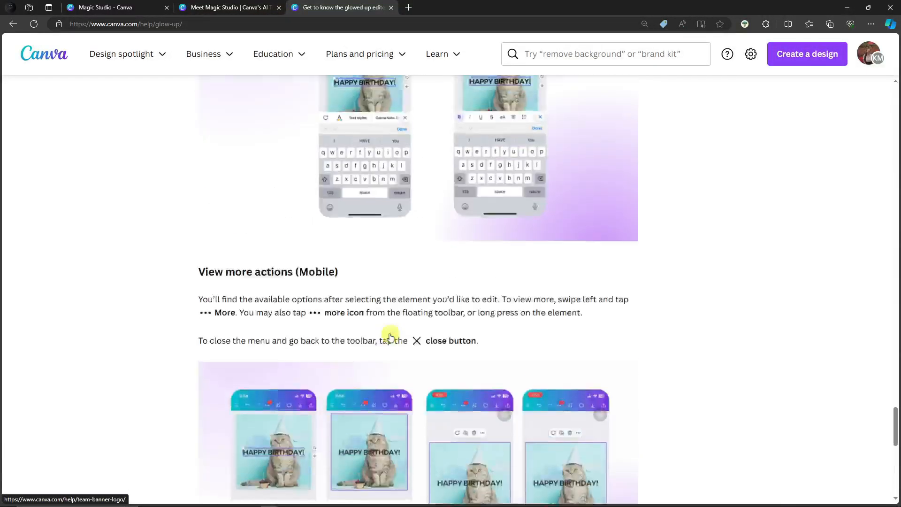
# - Go back up through the glowed up editor article, reviewing the side panel, comment panel and Team starred sections
pyautogui.scroll(18, 390, 332)
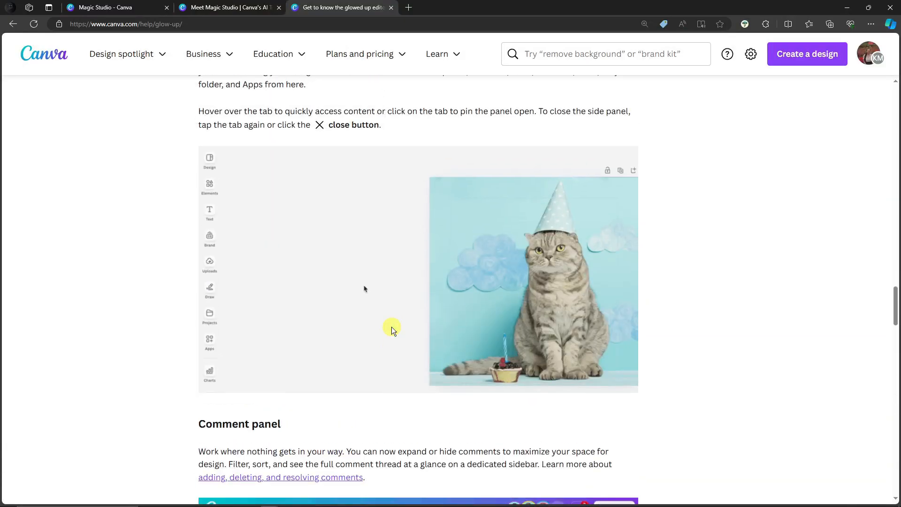
pyautogui.scroll(15, 391, 328)
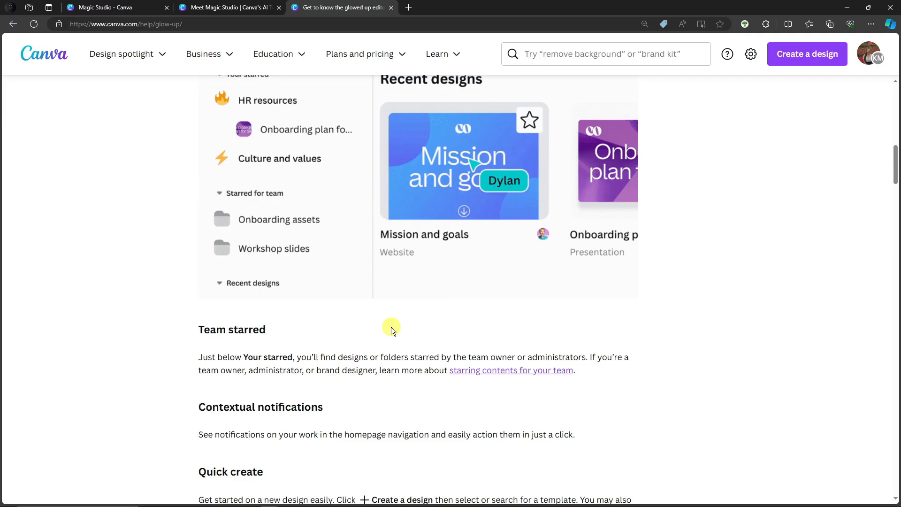
pyautogui.scroll(10, 391, 327)
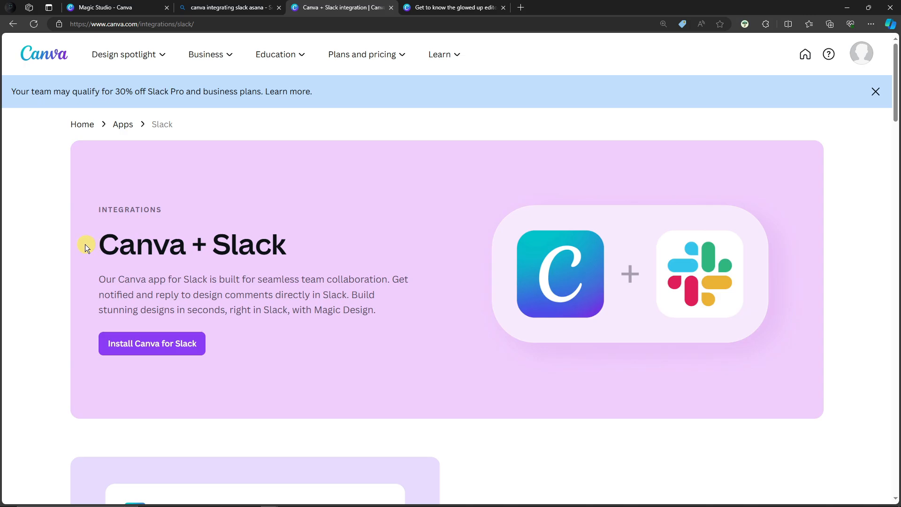
# - Look through the Canva + Slack integration page, from its introduction and collaboration features to the Frequently Asked Questions
pyautogui.moveTo(213, 239); pyautogui.dragTo(295, 238)
pyautogui.scroll(-4, 302, 244)
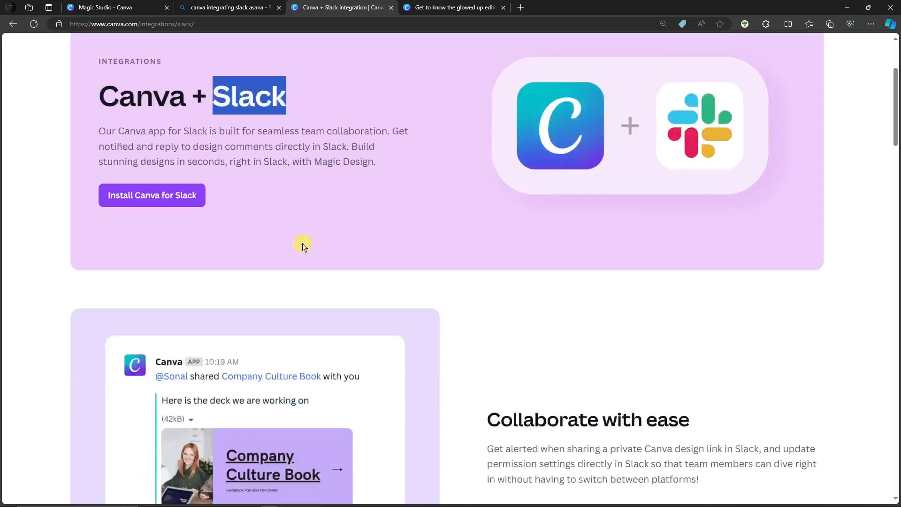
pyautogui.scroll(-15, 325, 245)
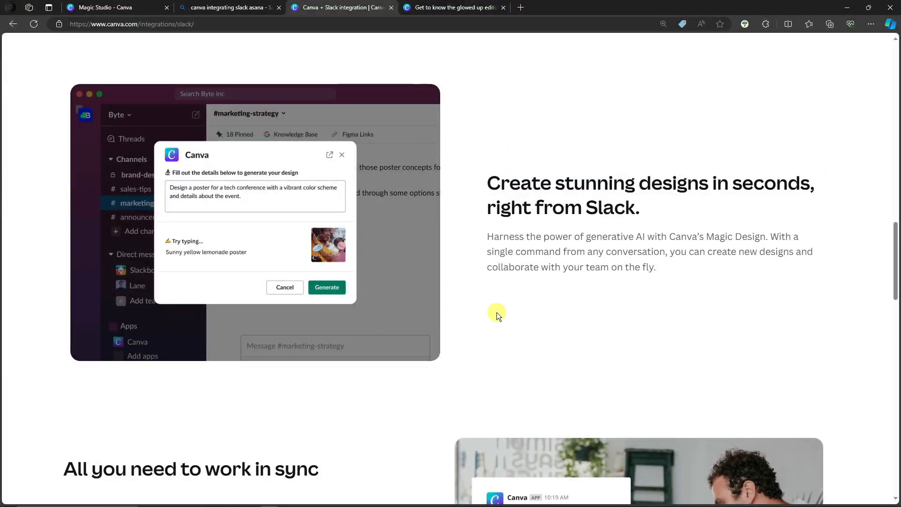
pyautogui.scroll(-5, 494, 312)
pyautogui.scroll(-4, 432, 302)
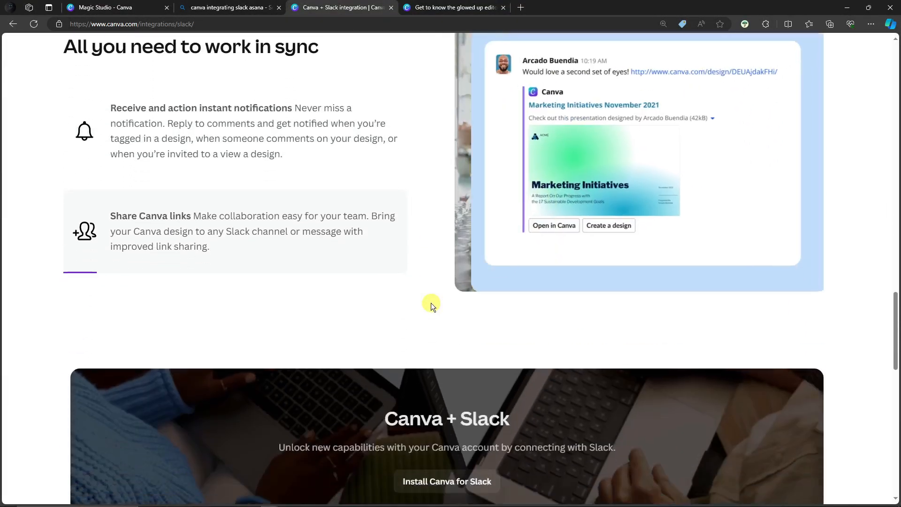
pyautogui.scroll(-10, 431, 304)
pyautogui.scroll(7, 429, 300)
pyautogui.scroll(-5, 429, 303)
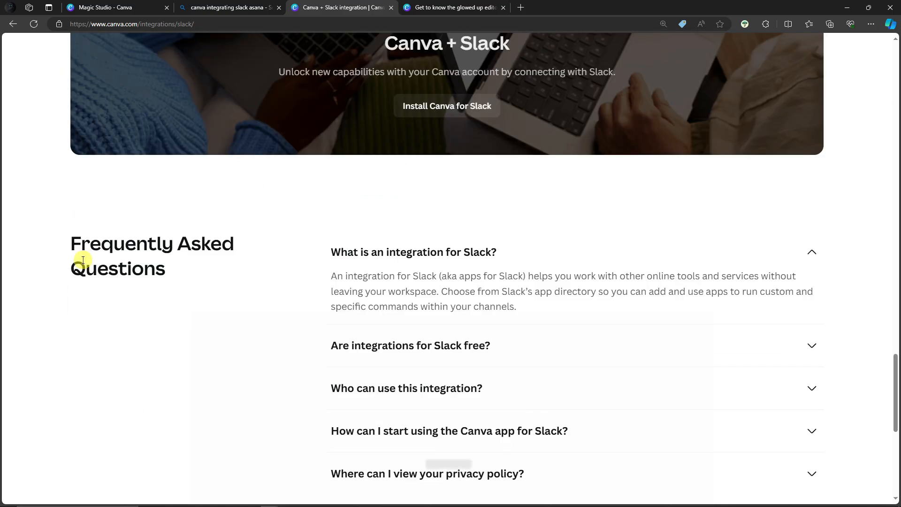